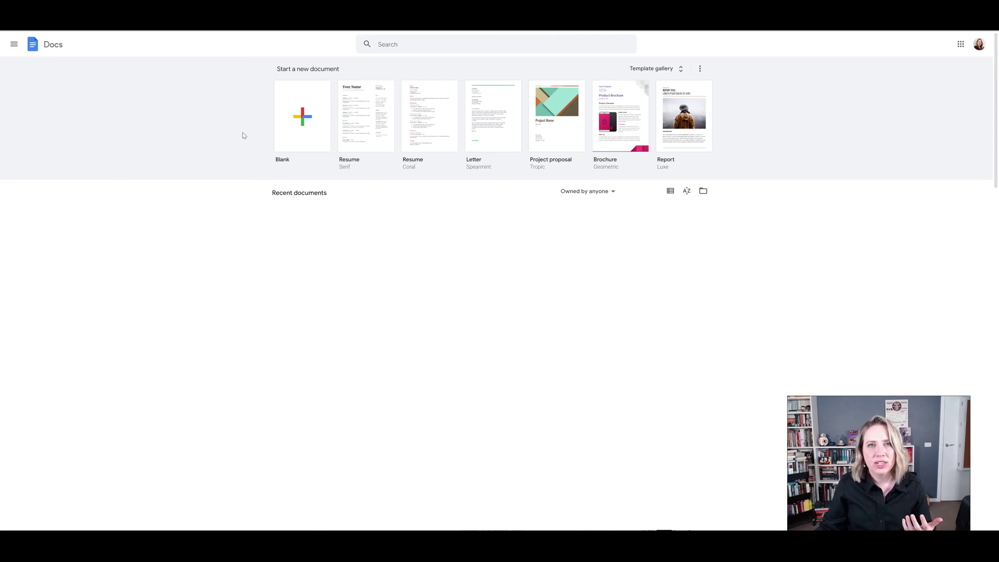
Rename the untitled document to 'DRAFT 1 Lady Loveday'
{"action": "left_click", "coordinate": [305, 123]}
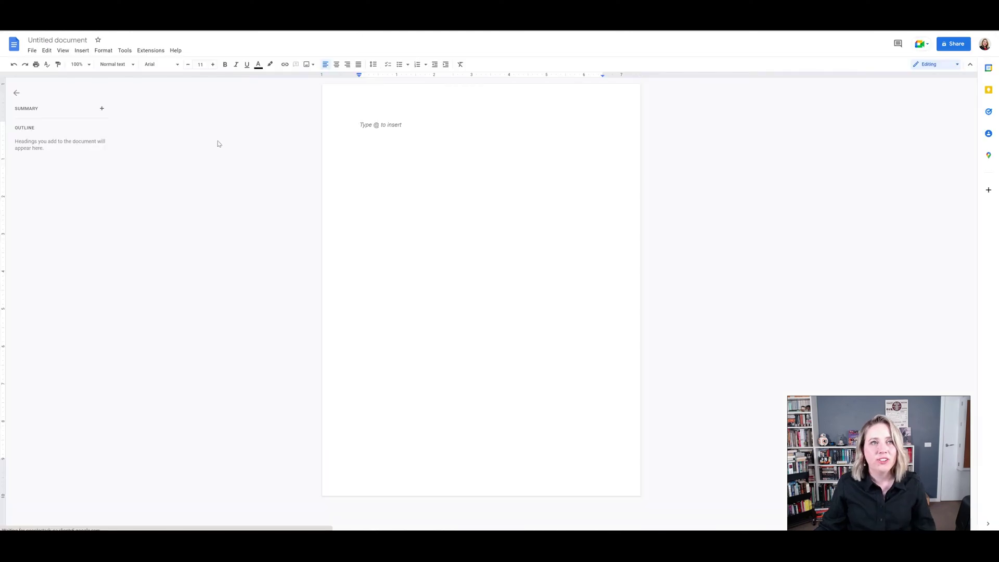
{"action": "left_click", "coordinate": [56, 40]}
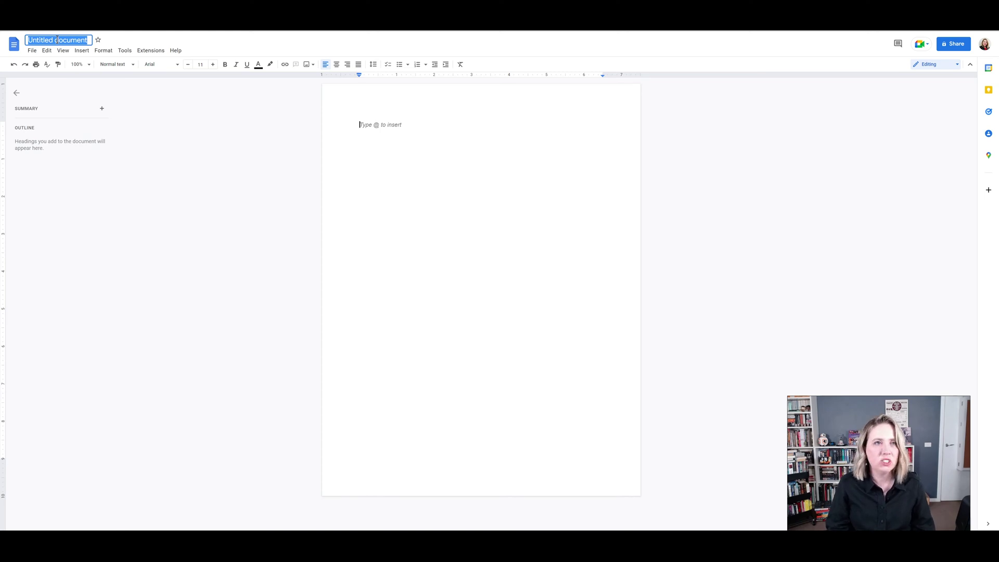
{"action": "type", "text": "DRAF"}
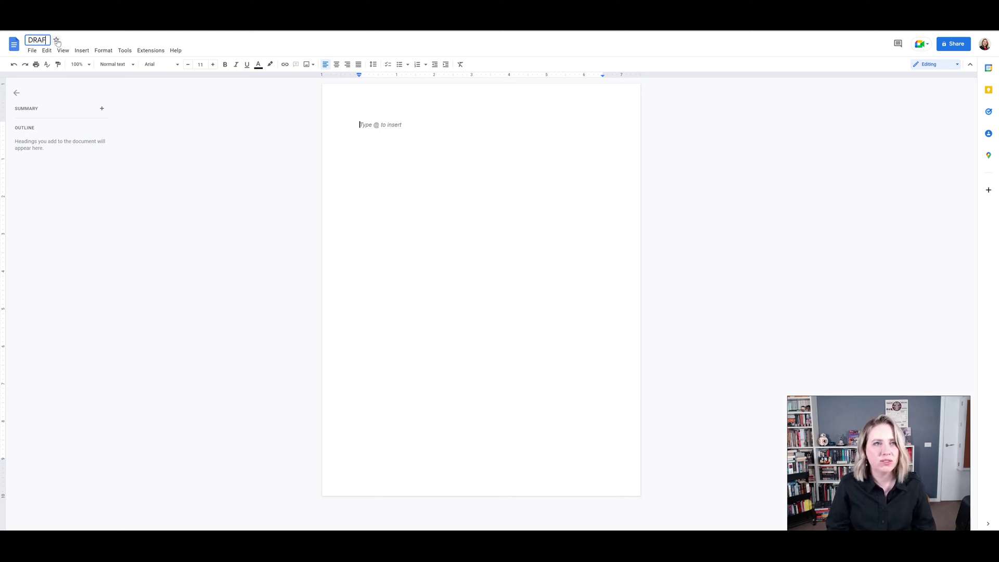
{"action": "type", "text": "T 1 Lady"}
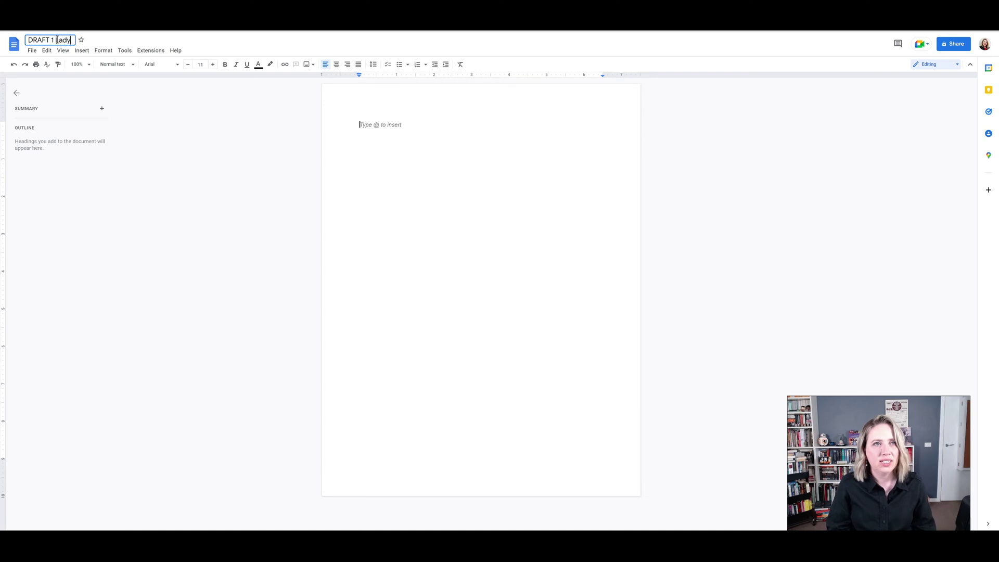
{"action": "type", "text": " Loveday"}
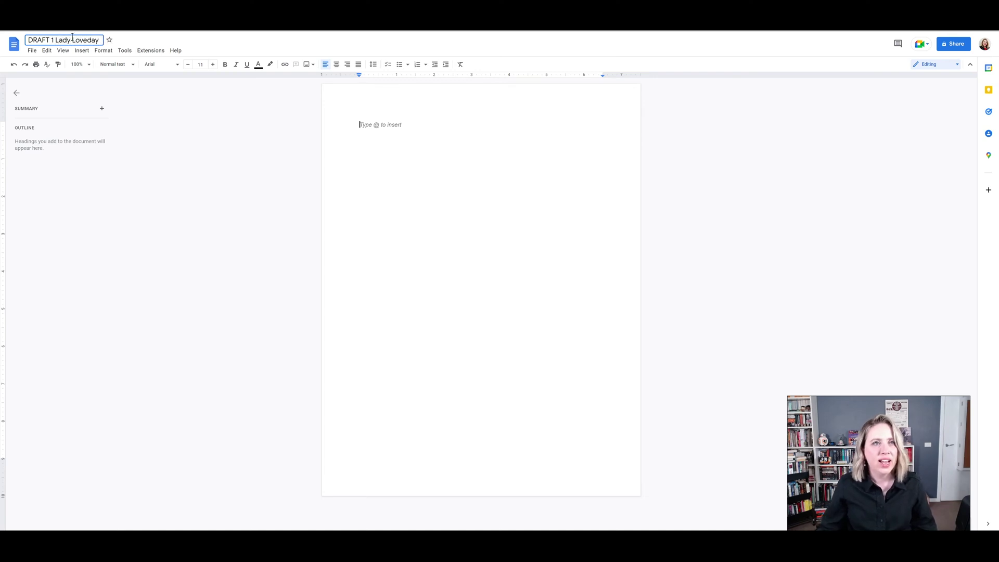
{"action": "key", "text": "Return"}
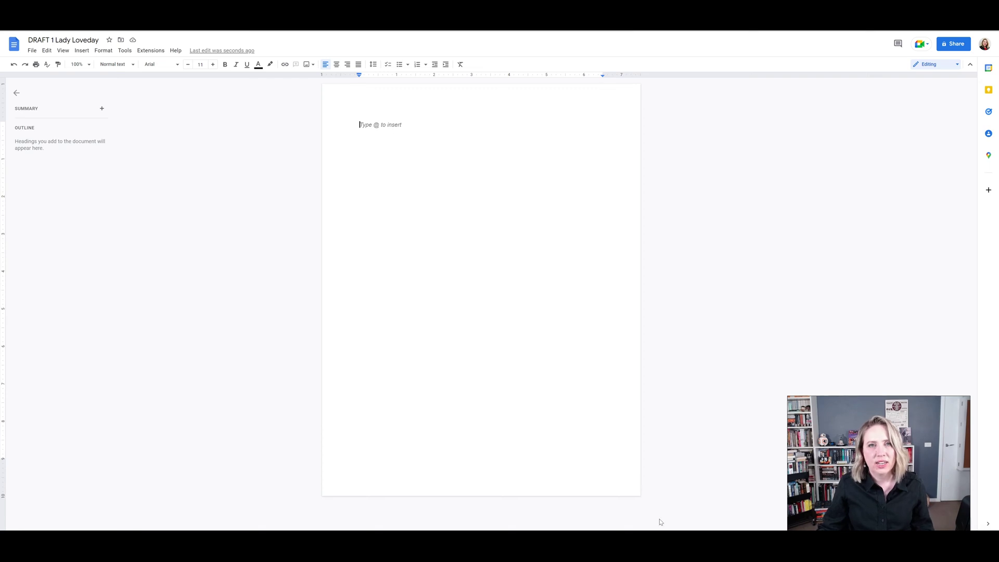
Paste the Lady Loveday story copied from Notepad into the blank document and return to the top
{"action": "left_click", "coordinate": [608, 514]}
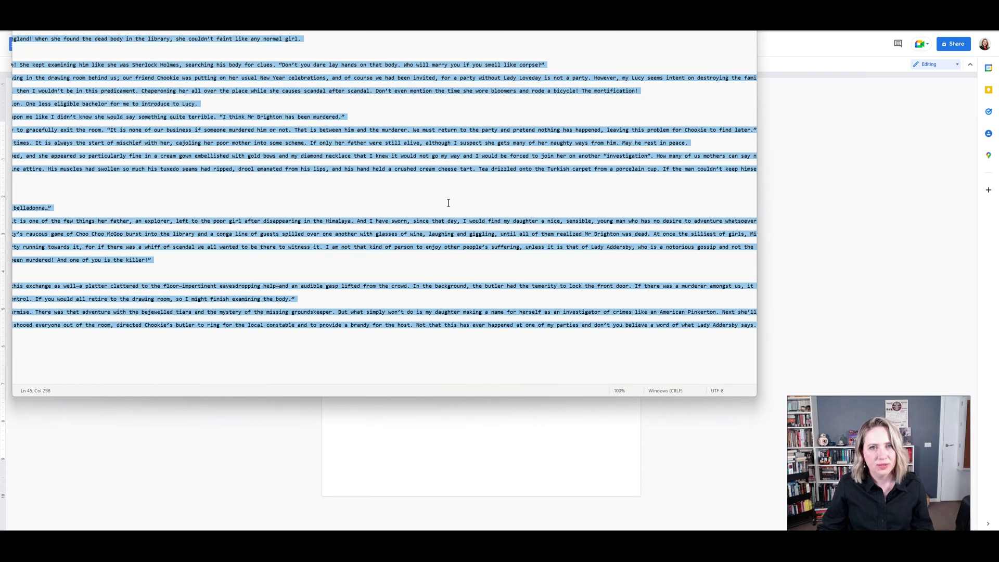
{"action": "left_click", "coordinate": [562, 432]}
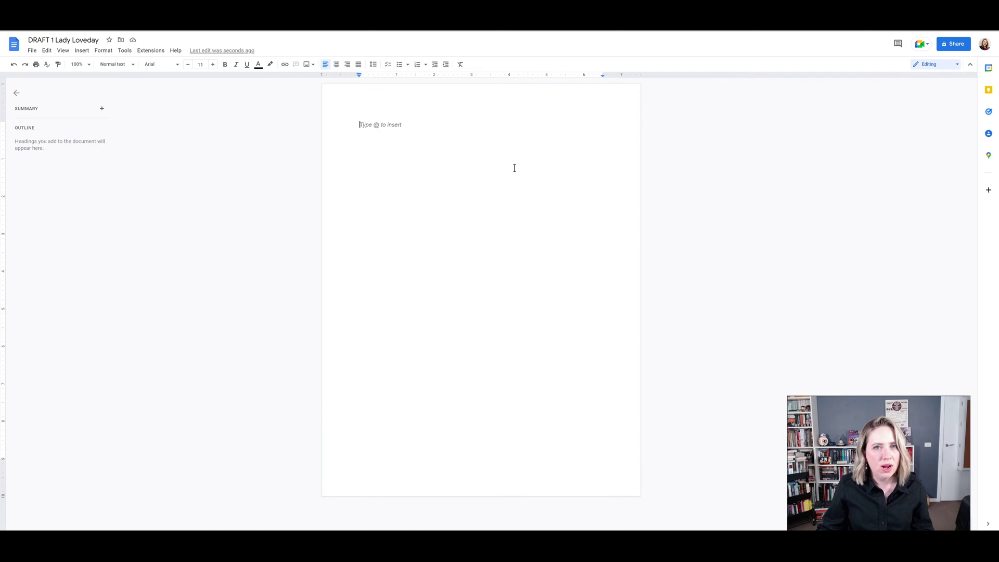
{"action": "key", "text": "ctrl+v"}
{"action": "scroll", "coordinate": [524, 171], "scroll_direction": "up", "scroll_amount": 15}
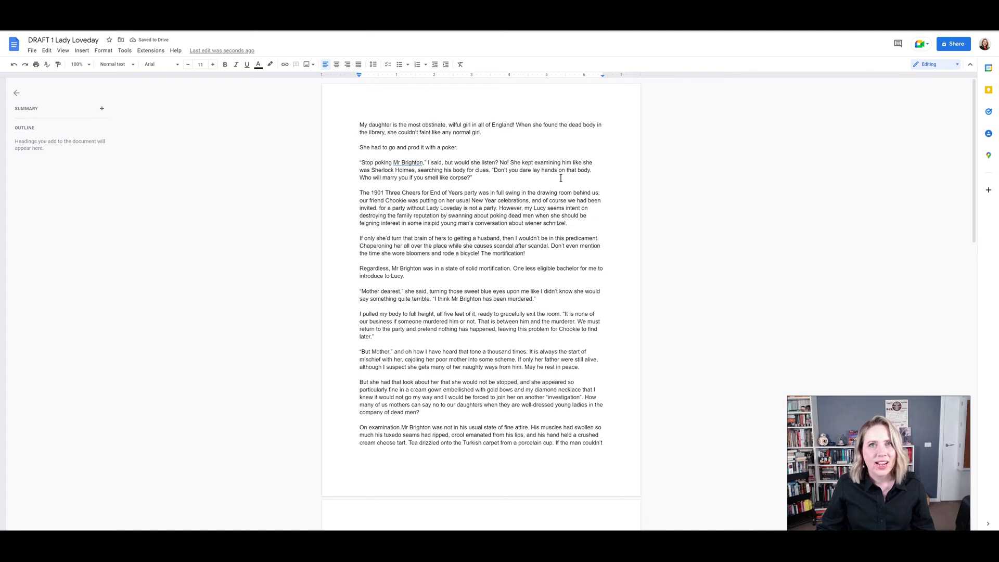
Change the entire story from Arial 11 to Times New Roman at size 12
{"action": "left_click", "coordinate": [359, 126]}
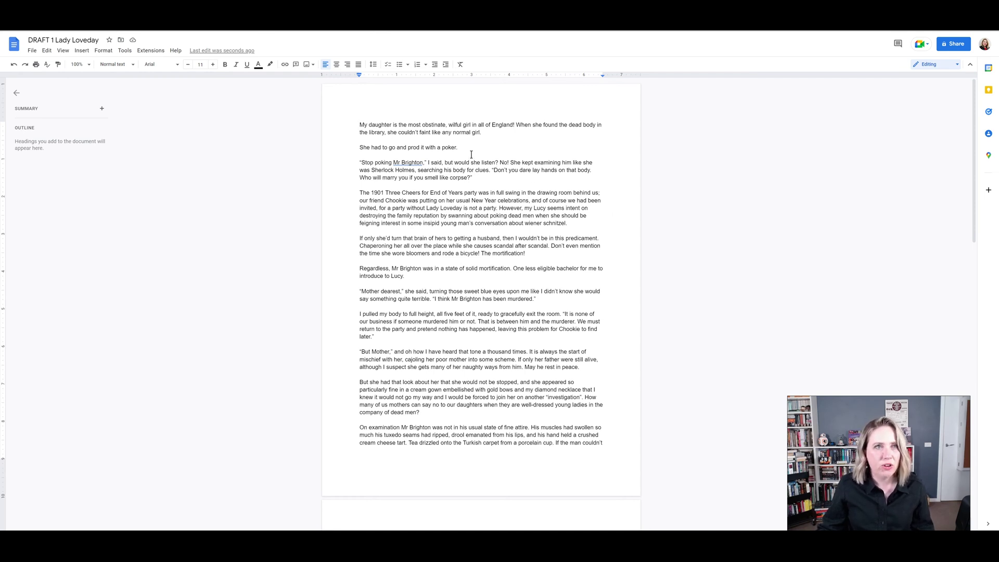
{"action": "key", "text": "ctrl+a"}
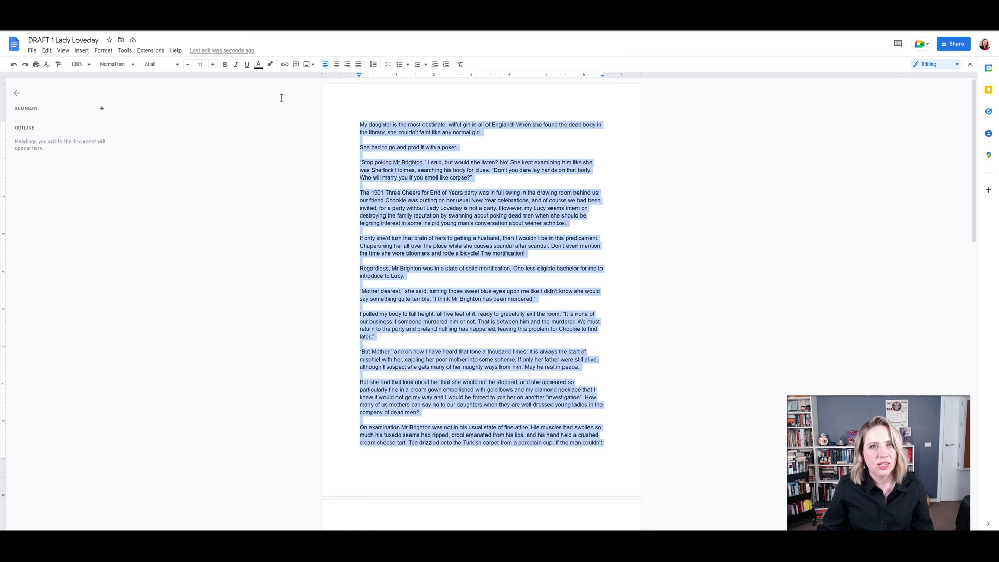
{"action": "left_click", "coordinate": [163, 68]}
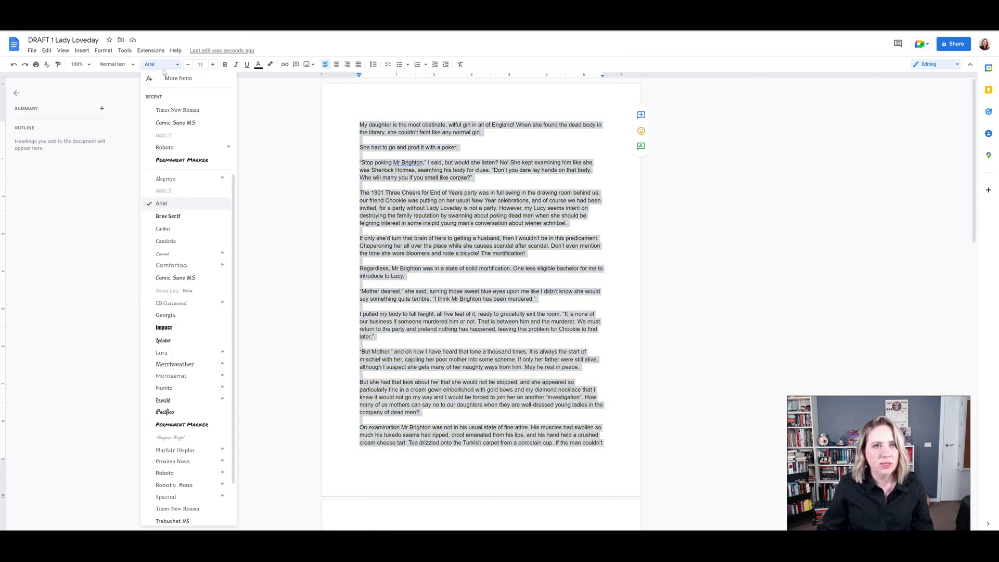
{"action": "left_click", "coordinate": [173, 110]}
{"action": "left_click", "coordinate": [213, 65]}
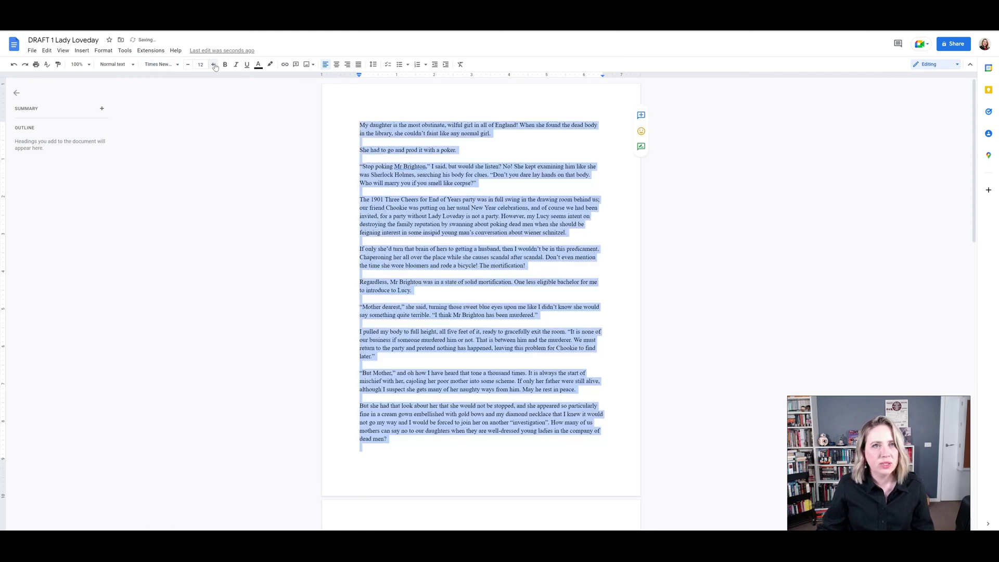
{"action": "left_click", "coordinate": [512, 149]}
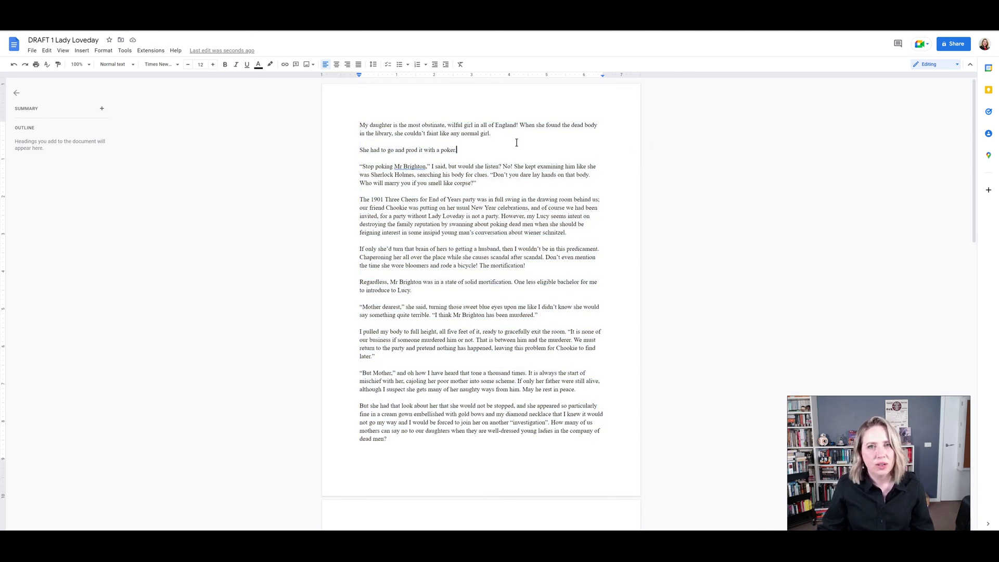
{"action": "key", "text": "ctrl+a"}
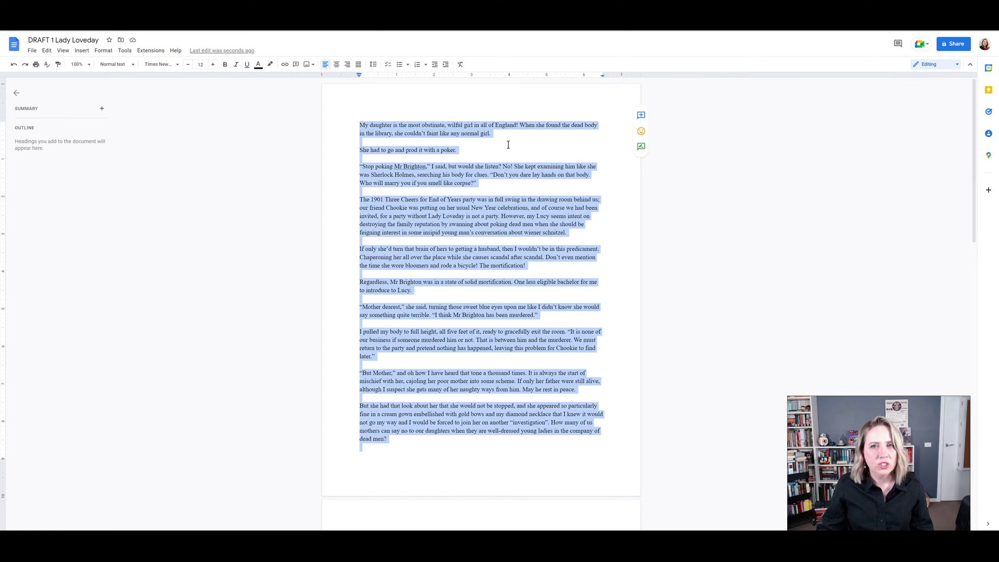
{"action": "left_click", "coordinate": [509, 145]}
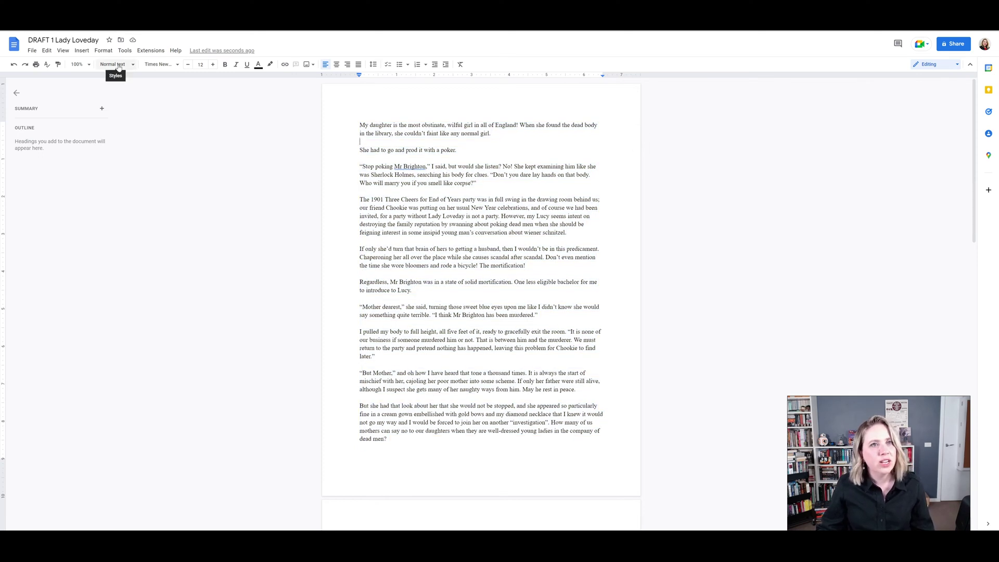
Apply a 0.5-inch First line special indent to every paragraph of the story
{"action": "key", "text": "ctrl+a"}
{"action": "left_click", "coordinate": [104, 51]}
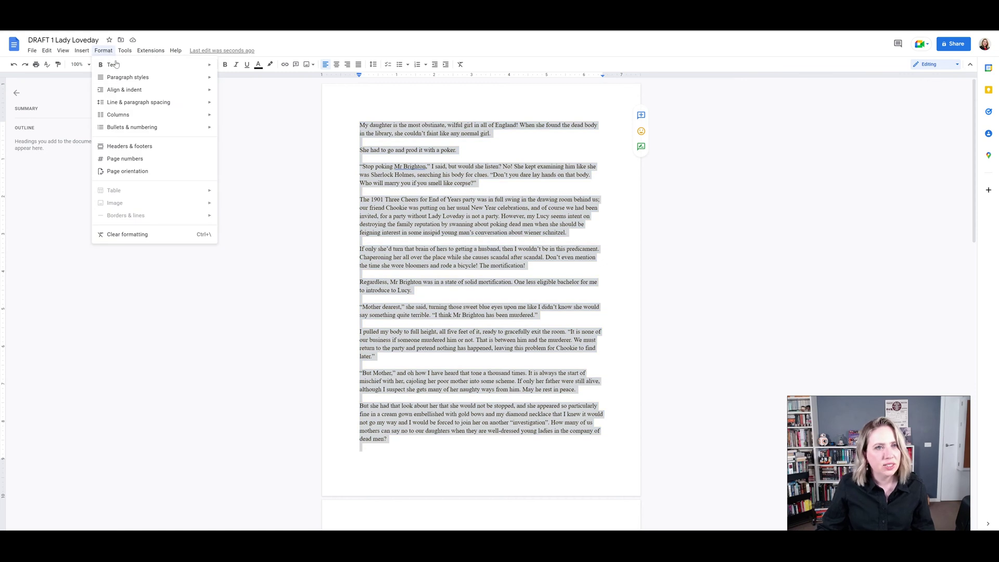
{"action": "mouse_move", "coordinate": [142, 93]}
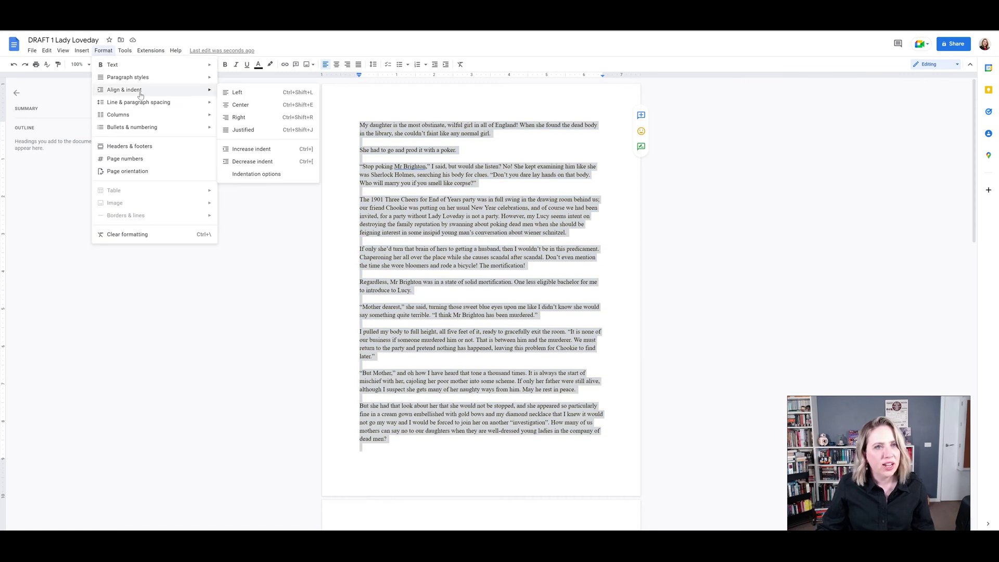
{"action": "left_click", "coordinate": [265, 179]}
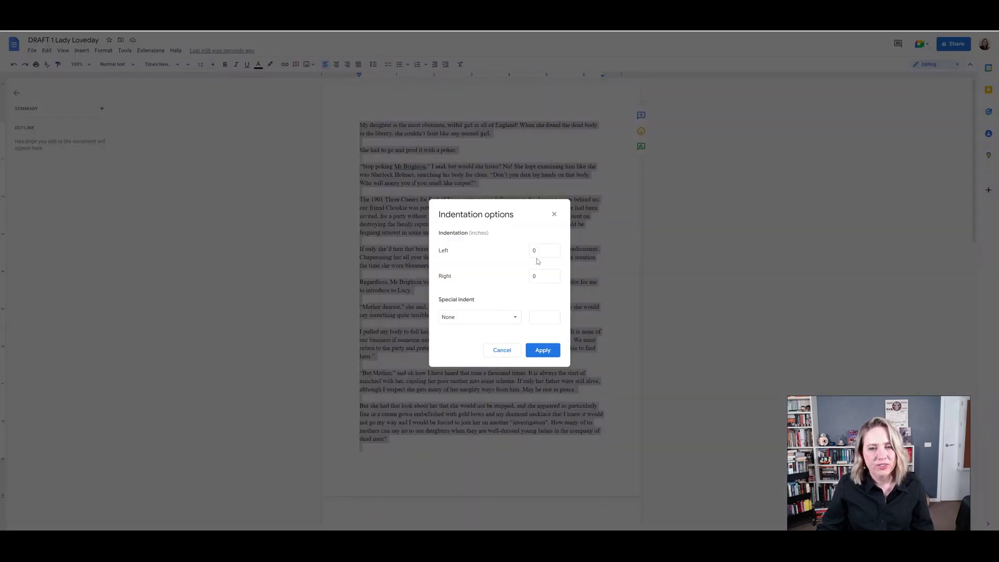
{"action": "left_click", "coordinate": [500, 319]}
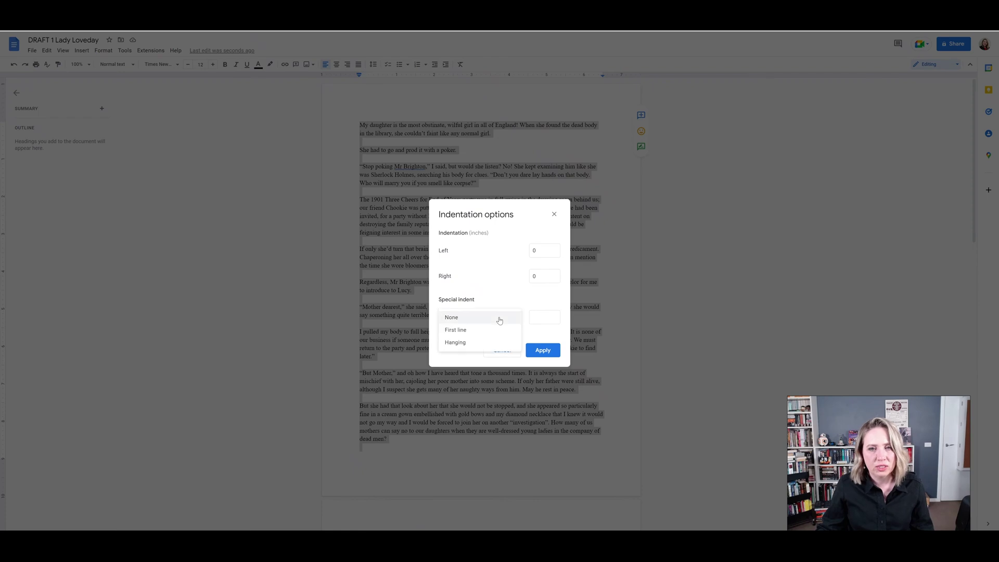
{"action": "left_click", "coordinate": [494, 331]}
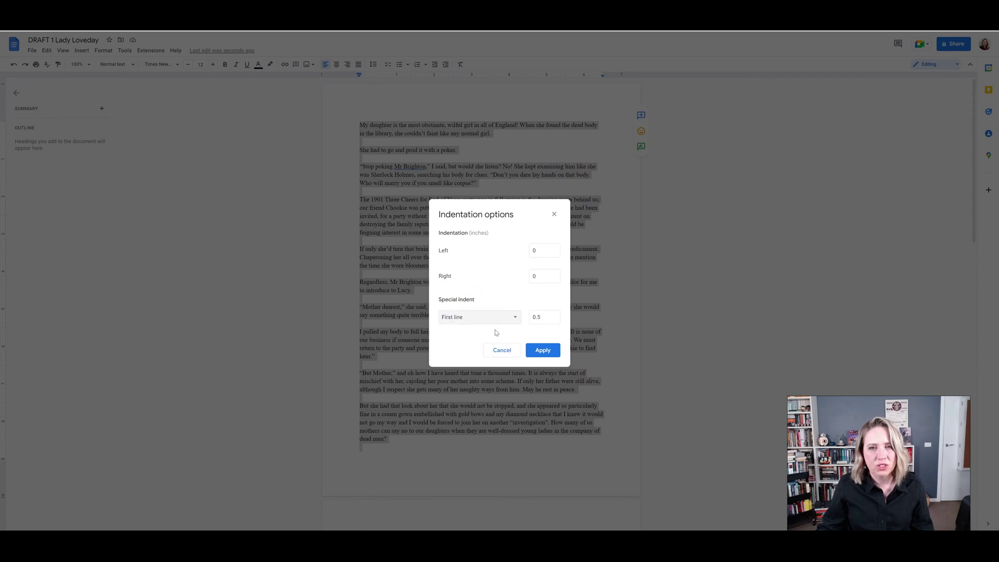
{"action": "left_click", "coordinate": [542, 351]}
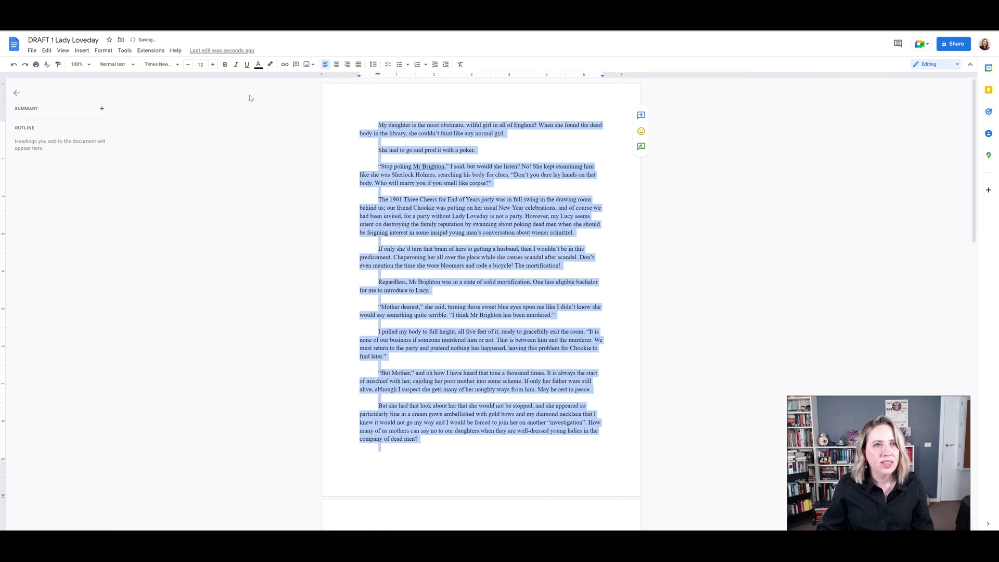
Double-space the whole story
{"action": "left_click", "coordinate": [103, 51]}
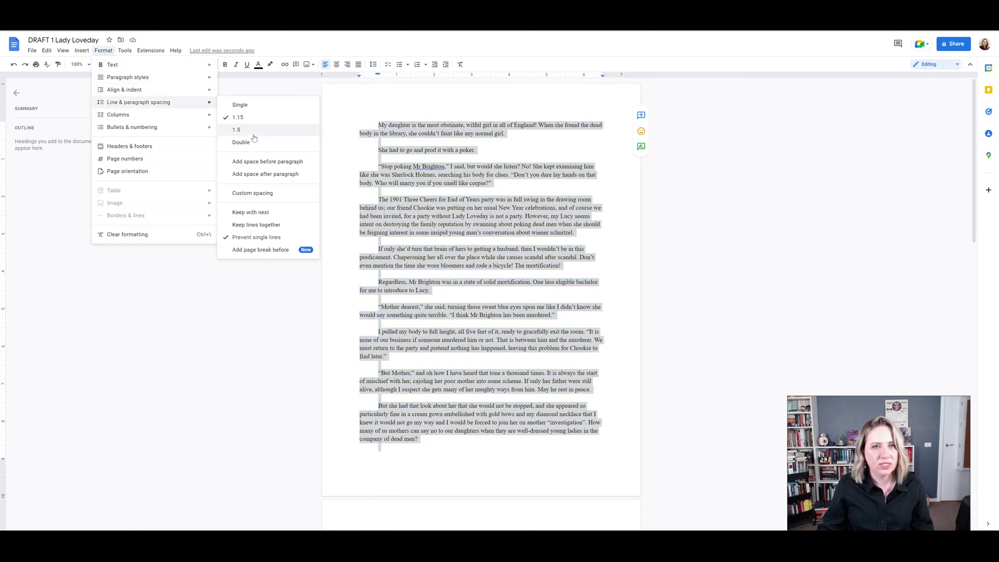
{"action": "left_click", "coordinate": [242, 142]}
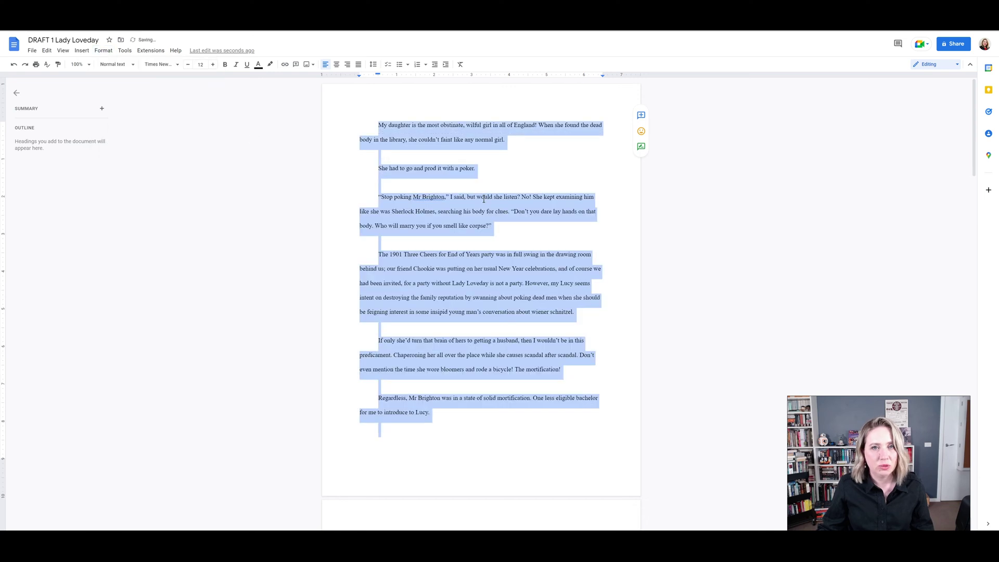
{"action": "left_click", "coordinate": [489, 162]}
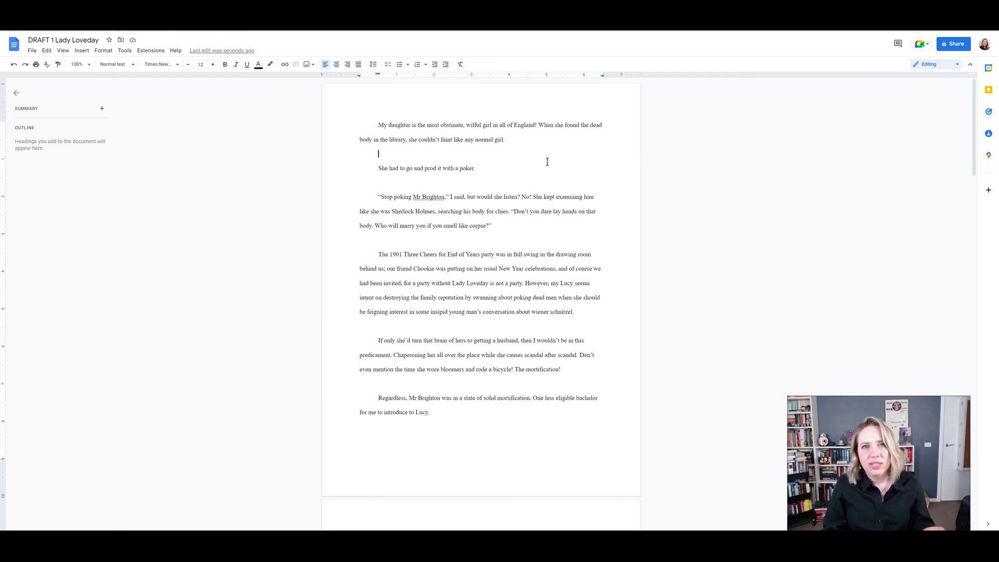
Delete the blank lines between the story's first five paragraphs
{"action": "key", "text": "Delete"}
{"action": "key", "text": "Down"}
{"action": "key", "text": "Delete"}
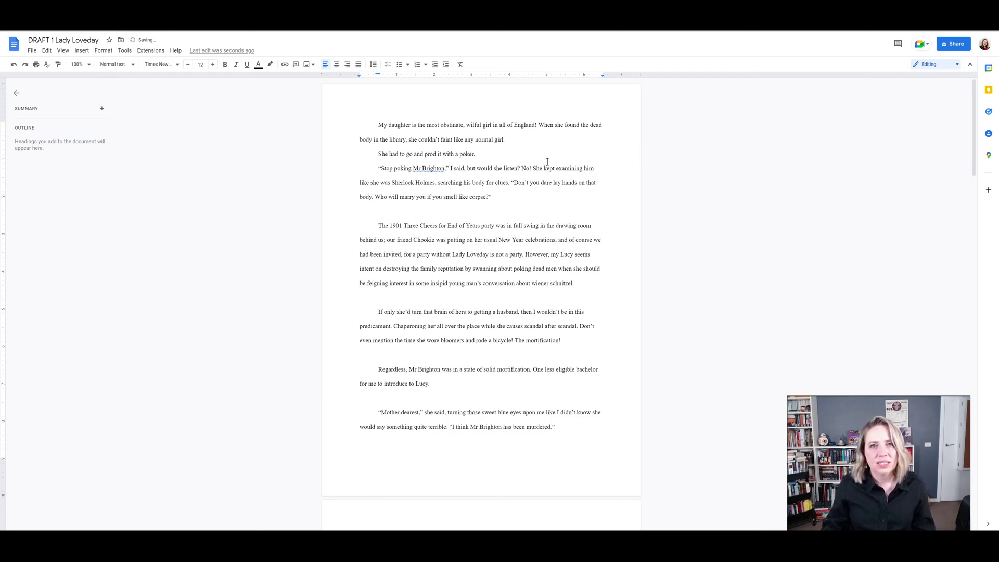
{"action": "key", "text": "Down"}
{"action": "key", "text": "Down"}
{"action": "key", "text": "Down"}
{"action": "key", "text": "Delete"}
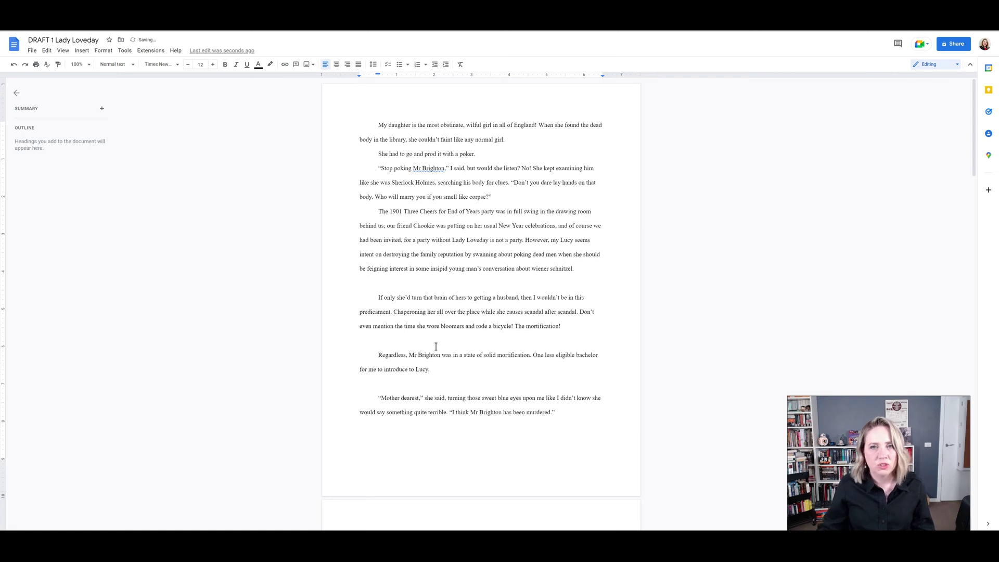
{"action": "key", "text": "Down"}
{"action": "key", "text": "Down"}
{"action": "key", "text": "Down"}
{"action": "key", "text": "Down"}
{"action": "key", "text": "Down"}
{"action": "key", "text": "Delete"}
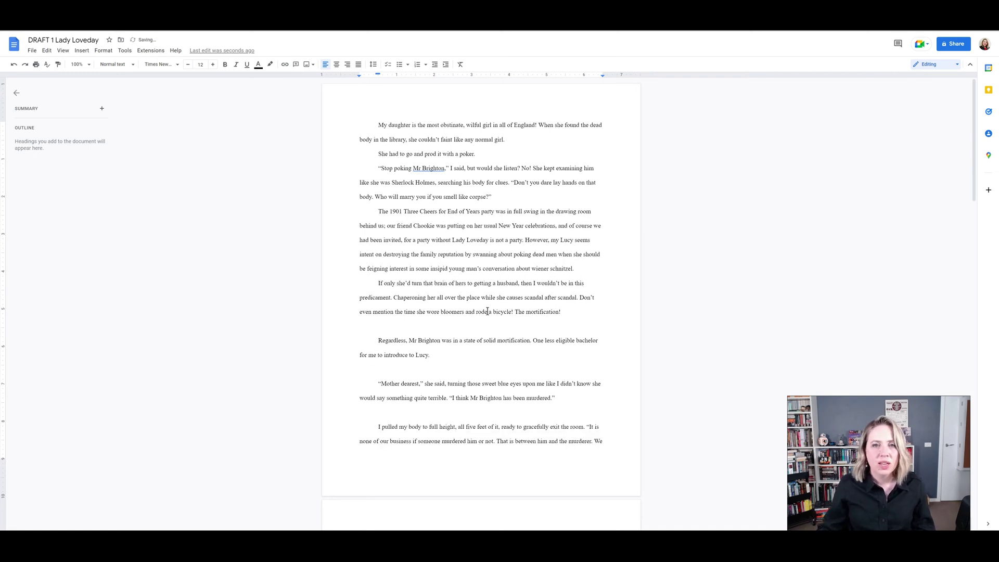
{"action": "key", "text": "Down"}
{"action": "key", "text": "Down"}
{"action": "key", "text": "Down"}
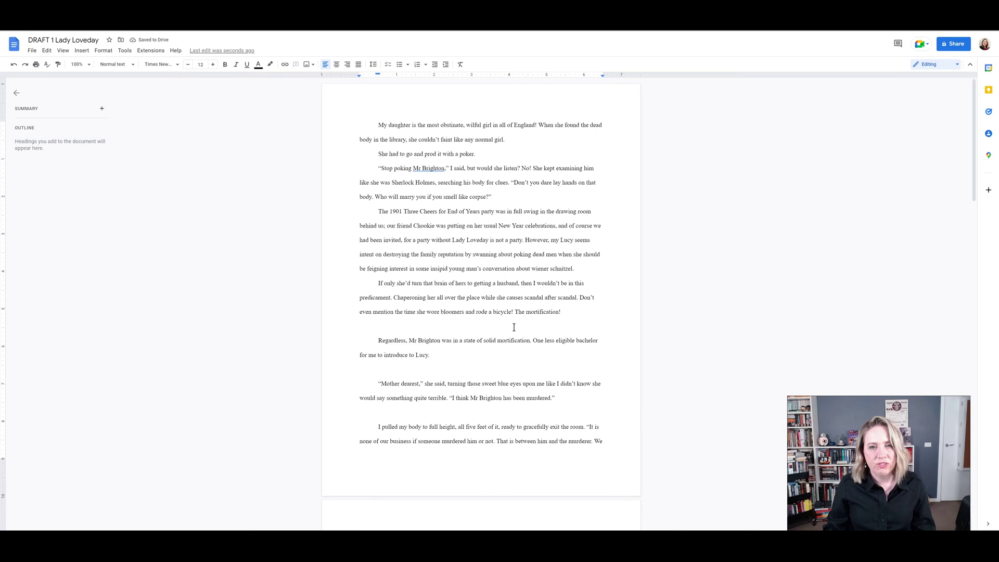
Type a # on the blank line after 'The mortification!' and centre it
{"action": "type", "text": "#"}
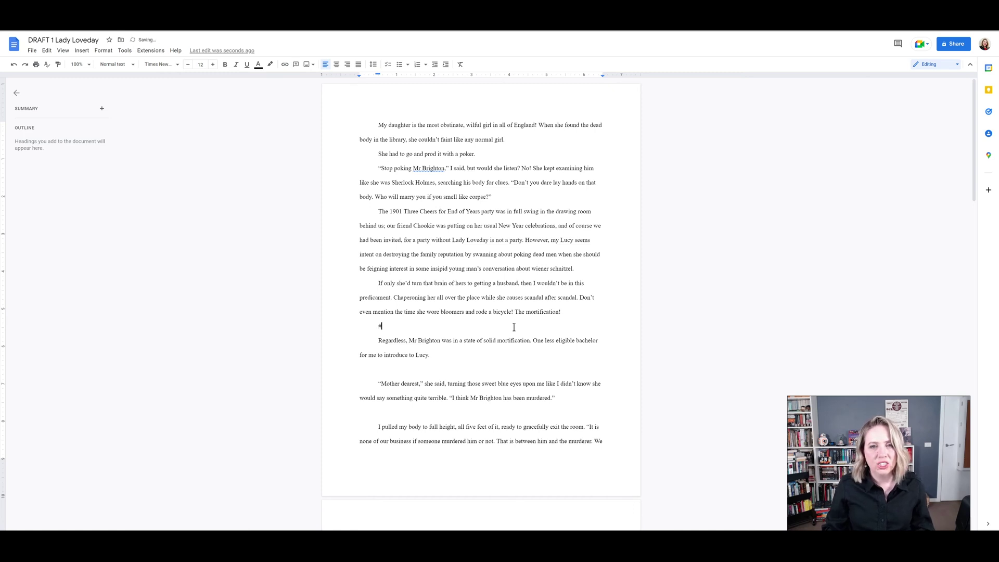
{"action": "key", "text": "shift+Left"}
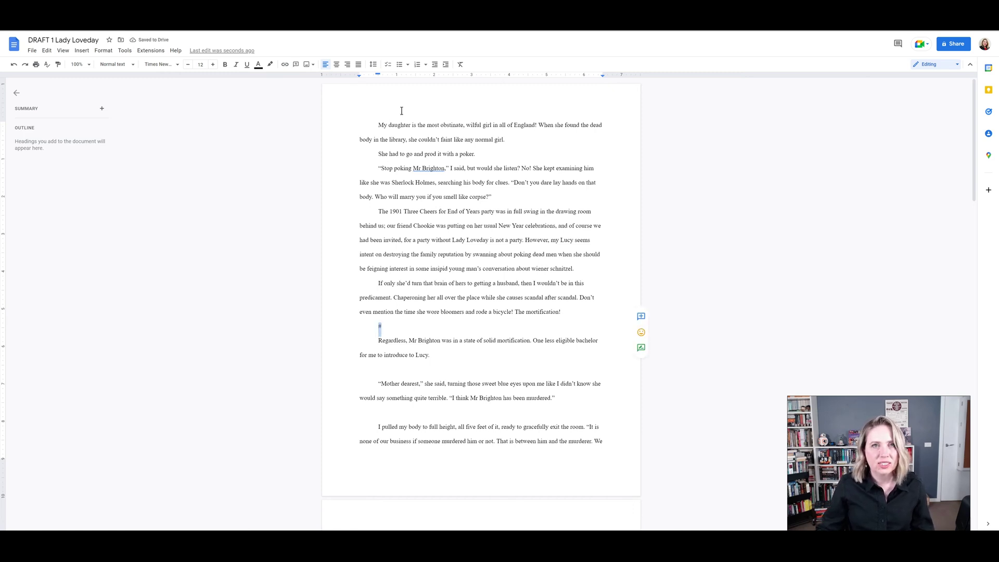
{"action": "left_click", "coordinate": [339, 66]}
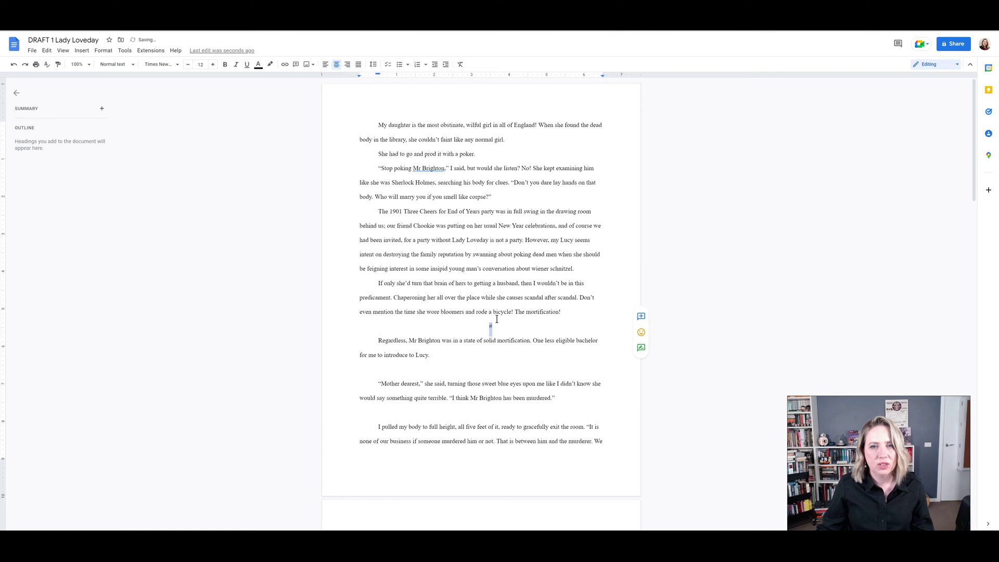
{"action": "left_click", "coordinate": [544, 268]}
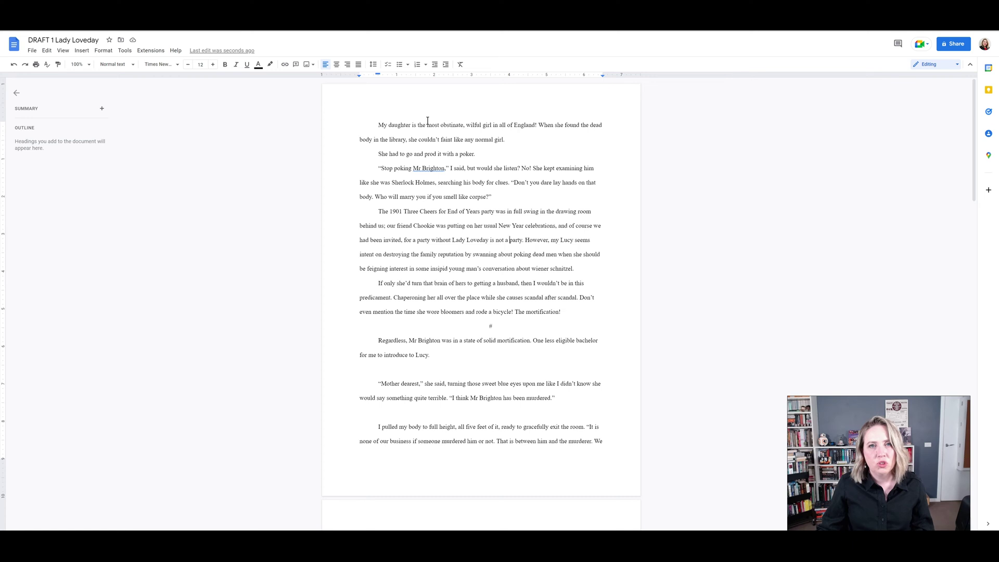
{"action": "double_click", "coordinate": [491, 326]}
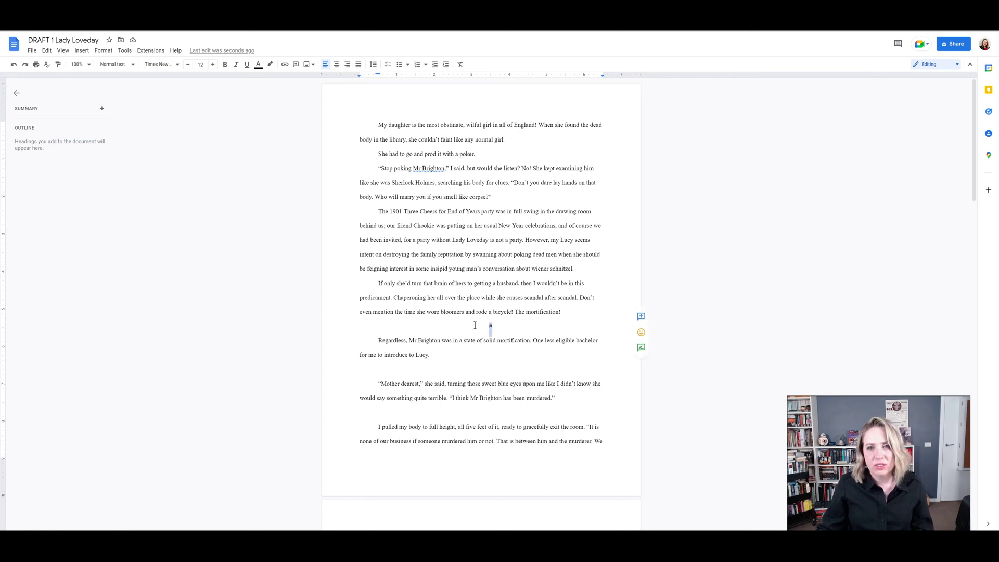
{"action": "left_click", "coordinate": [424, 182]}
Try justifying the opening paragraphs, then undo back to left alignment
{"action": "left_click_drag", "start_coordinate": [378, 125], "coordinate": [564, 314]}
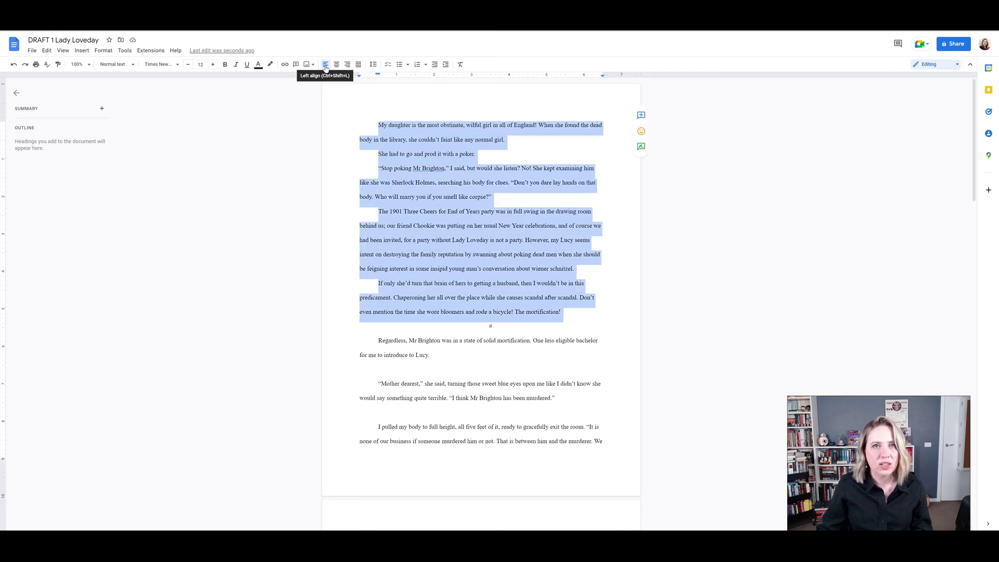
{"action": "left_click", "coordinate": [359, 64]}
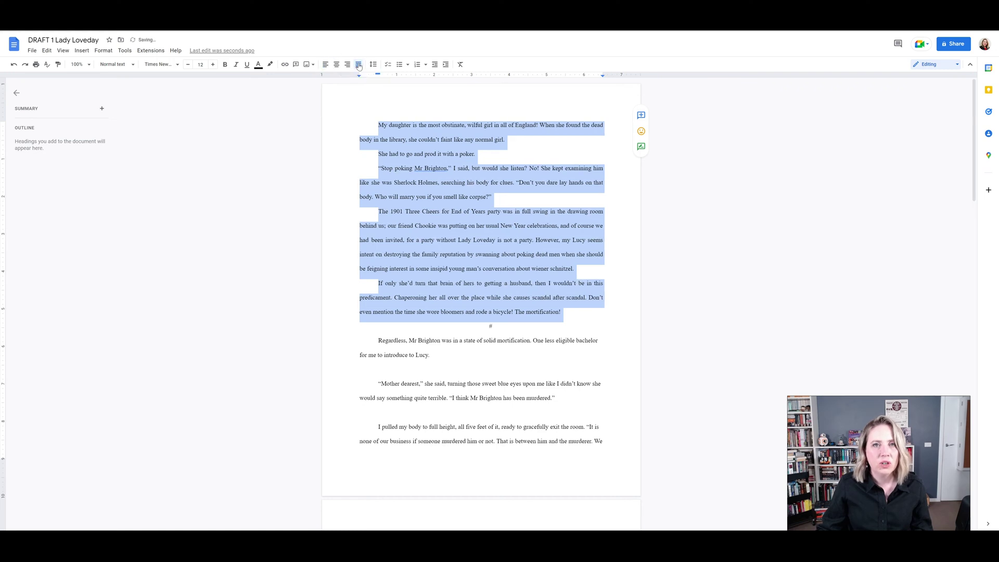
{"action": "key", "text": "ctrl+z"}
{"action": "left_click", "coordinate": [553, 232]}
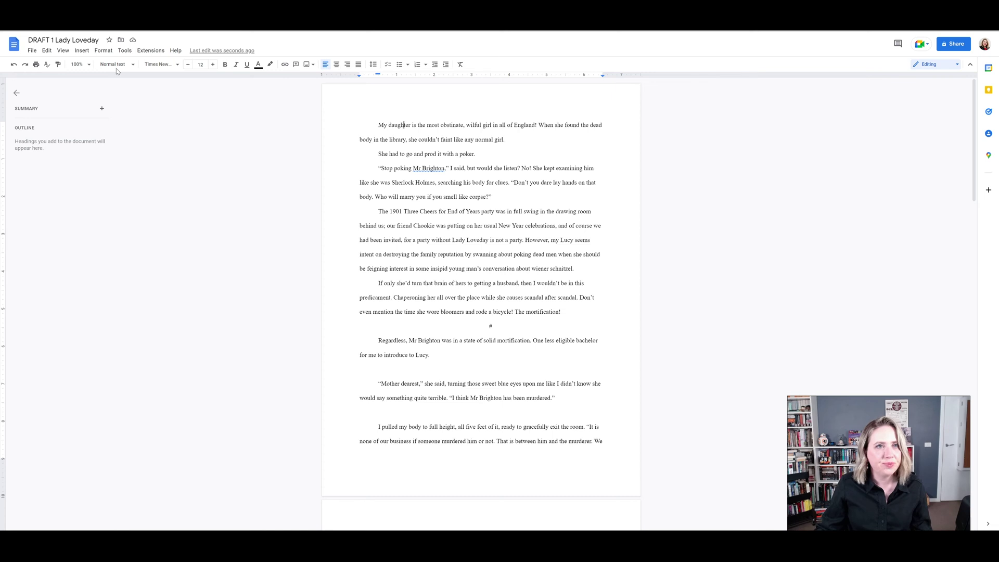
Update the Normal text style to match the double-spaced Times New Roman body text
{"action": "left_click", "coordinate": [103, 51]}
{"action": "mouse_move", "coordinate": [178, 78]}
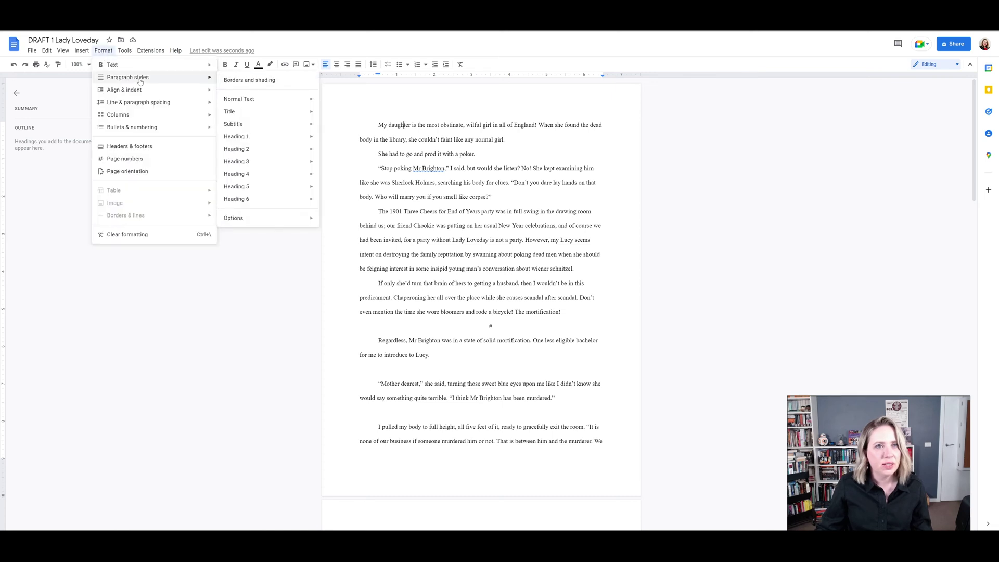
{"action": "mouse_move", "coordinate": [256, 100]}
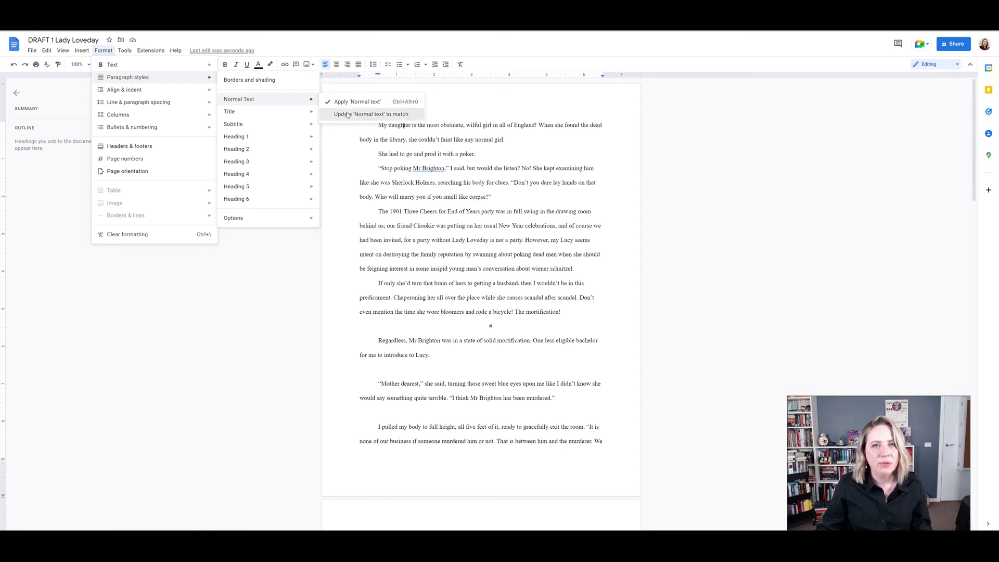
{"action": "left_click", "coordinate": [364, 114]}
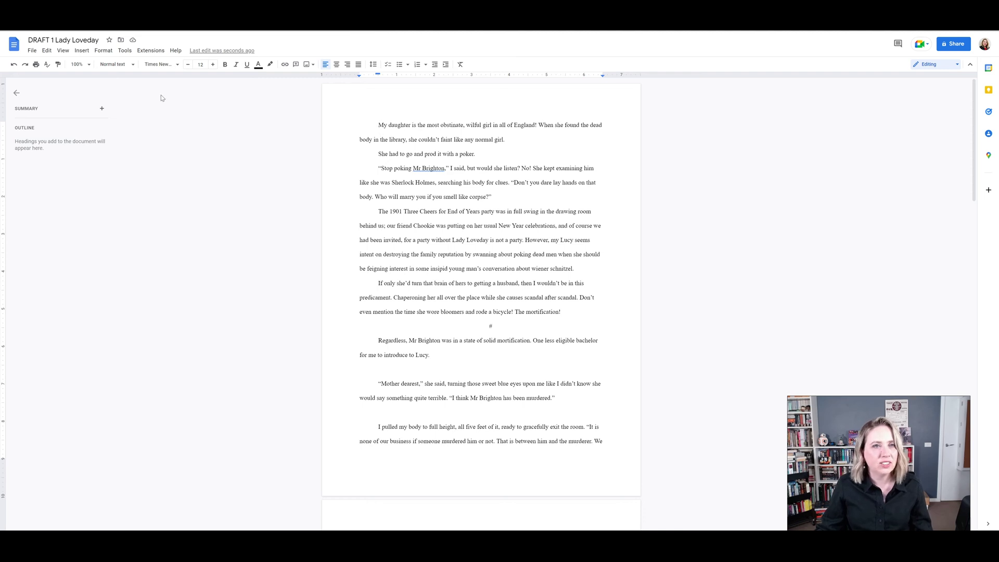
Insert a page break before the story to create a blank first page
{"action": "left_click", "coordinate": [88, 51]}
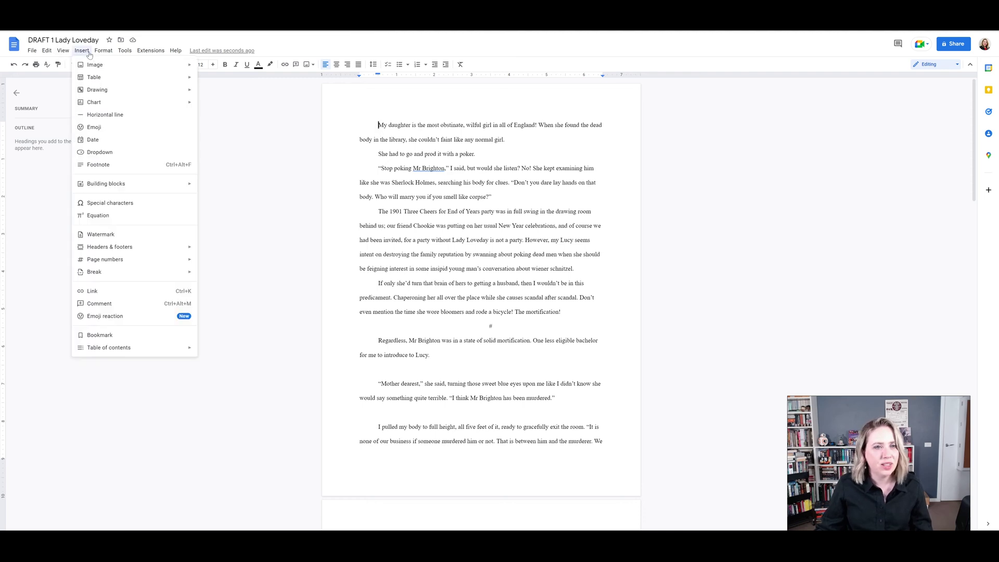
{"action": "mouse_move", "coordinate": [129, 275]}
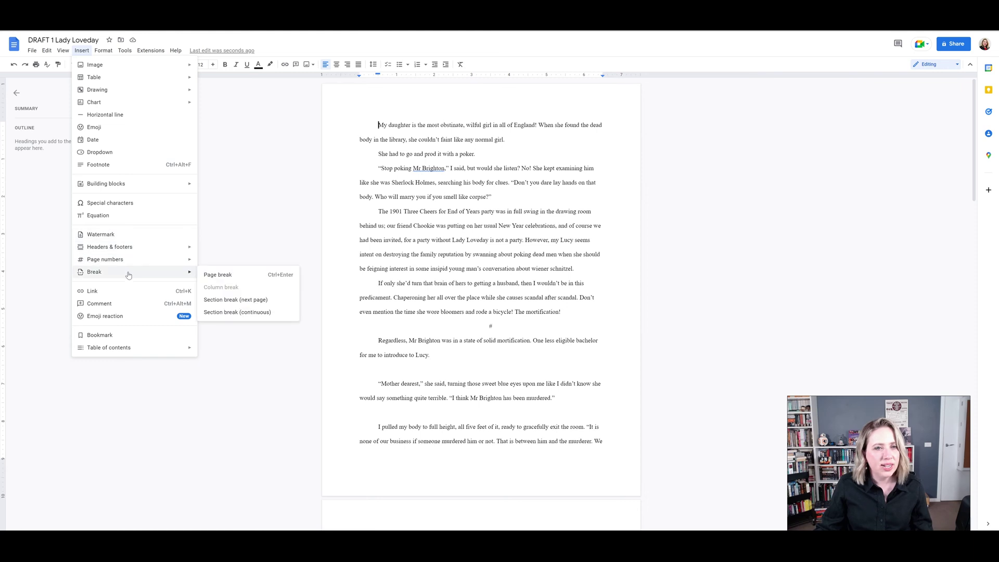
{"action": "left_click", "coordinate": [256, 279]}
{"action": "scroll", "coordinate": [542, 308], "scroll_direction": "down", "scroll_amount": 7}
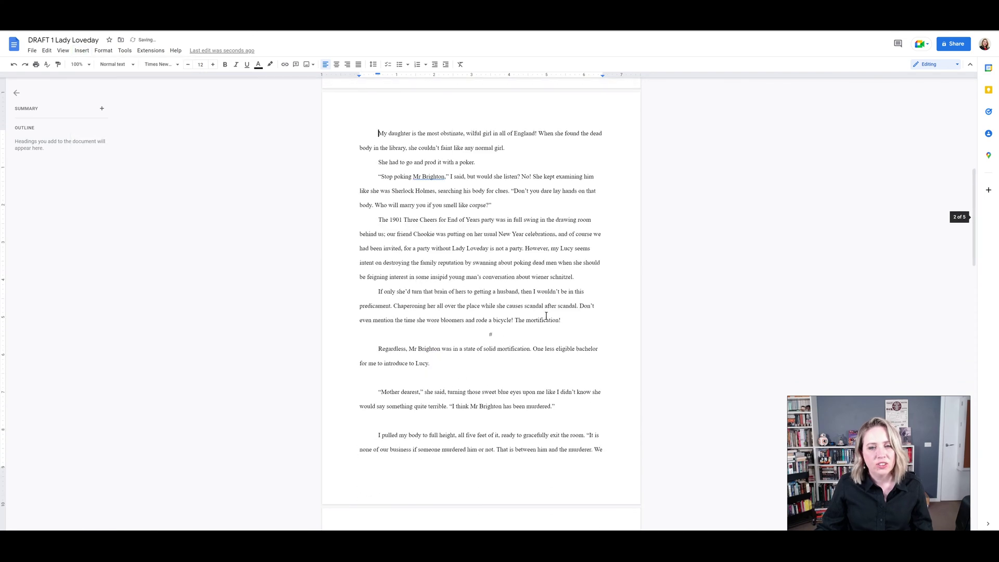
{"action": "scroll", "coordinate": [515, 260], "scroll_direction": "up", "scroll_amount": 8}
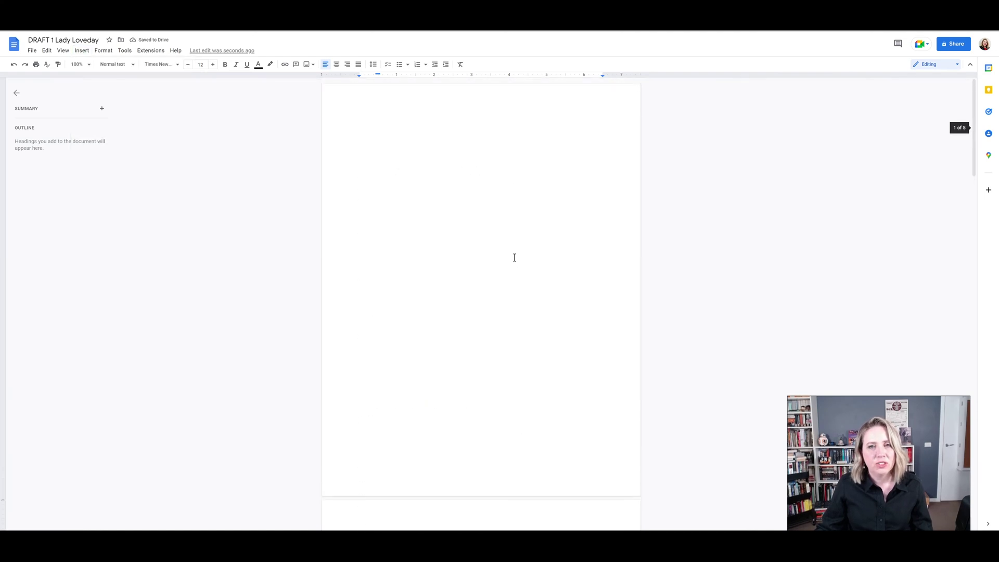
Put the title 'Lady Loveday Investigates' and the author byline on the new page, centred
{"action": "left_click", "coordinate": [462, 227]}
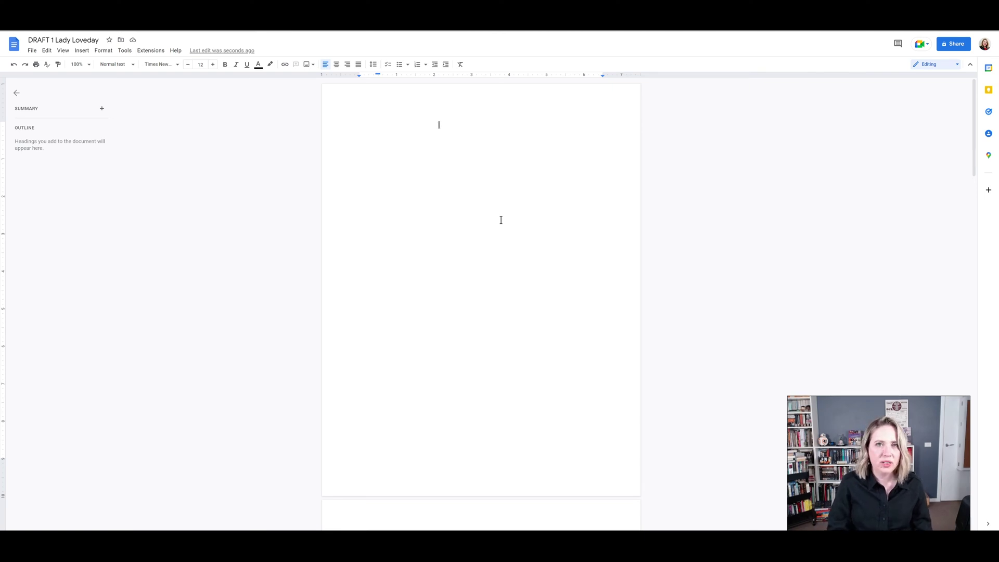
{"action": "key", "text": "ctrl+z"}
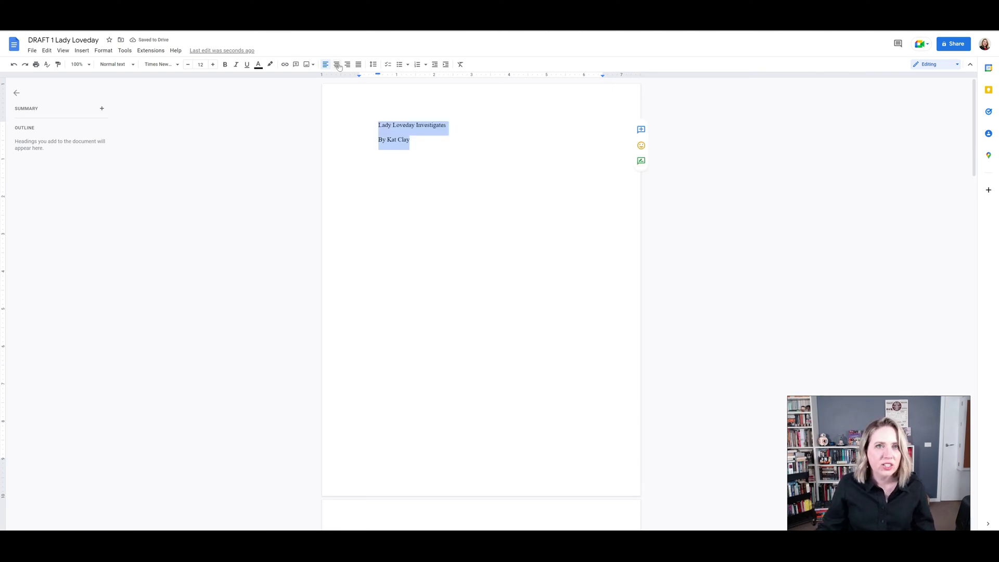
{"action": "left_click", "coordinate": [336, 64]}
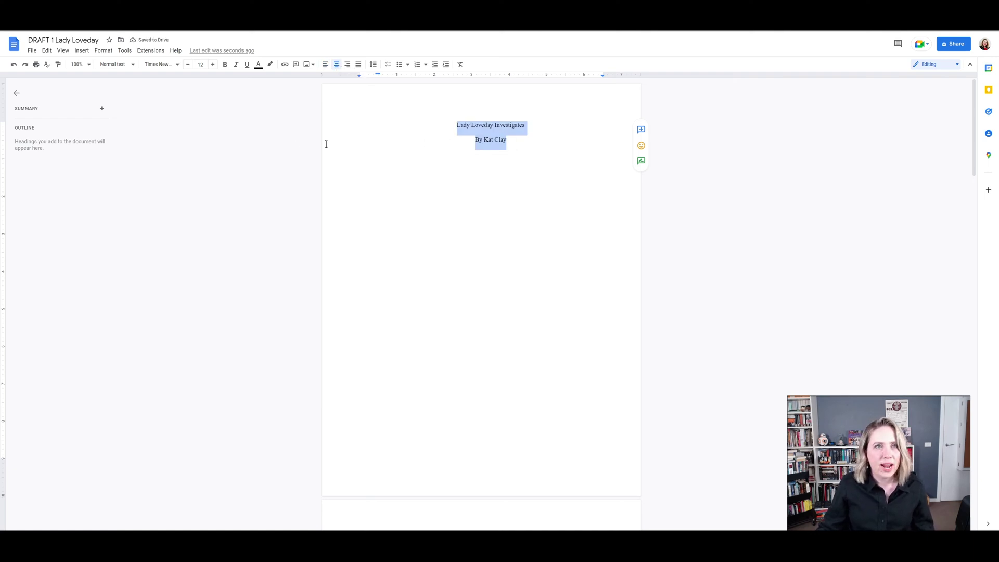
Make the title and byline uppercase and add two blank lines above them
{"action": "left_click", "coordinate": [103, 51]}
{"action": "mouse_move", "coordinate": [154, 65]}
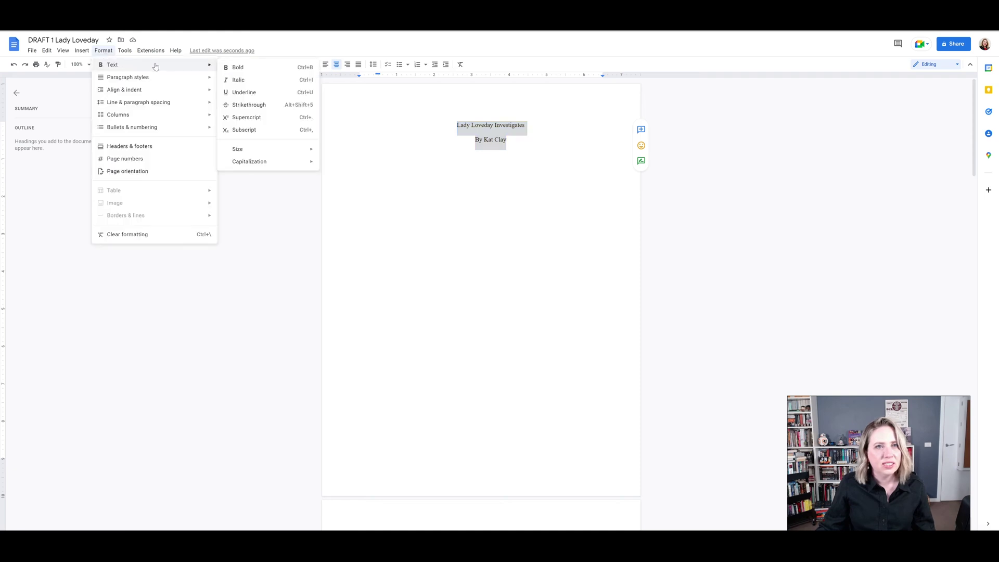
{"action": "mouse_move", "coordinate": [270, 167]}
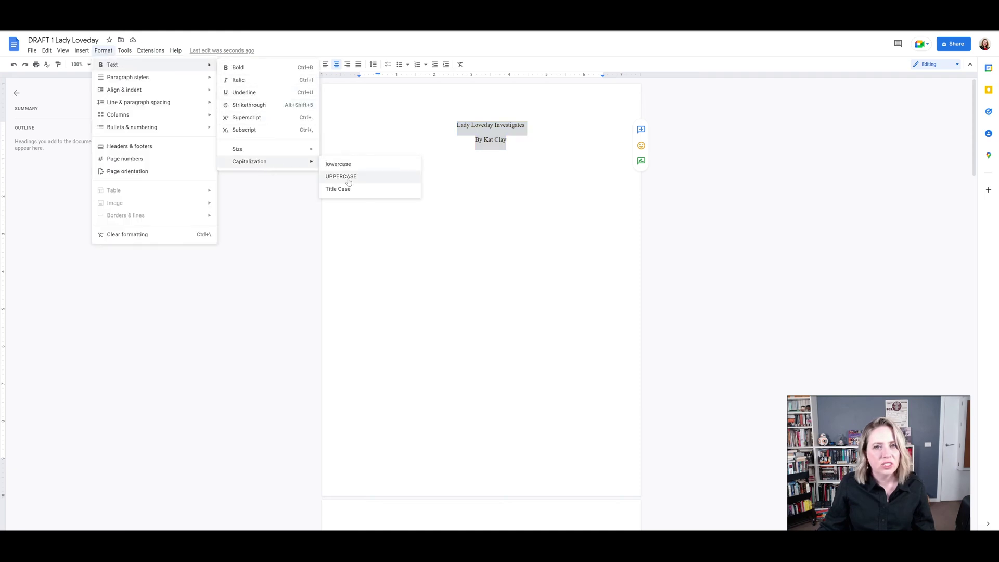
{"action": "left_click", "coordinate": [373, 172]}
{"action": "left_click", "coordinate": [444, 127]}
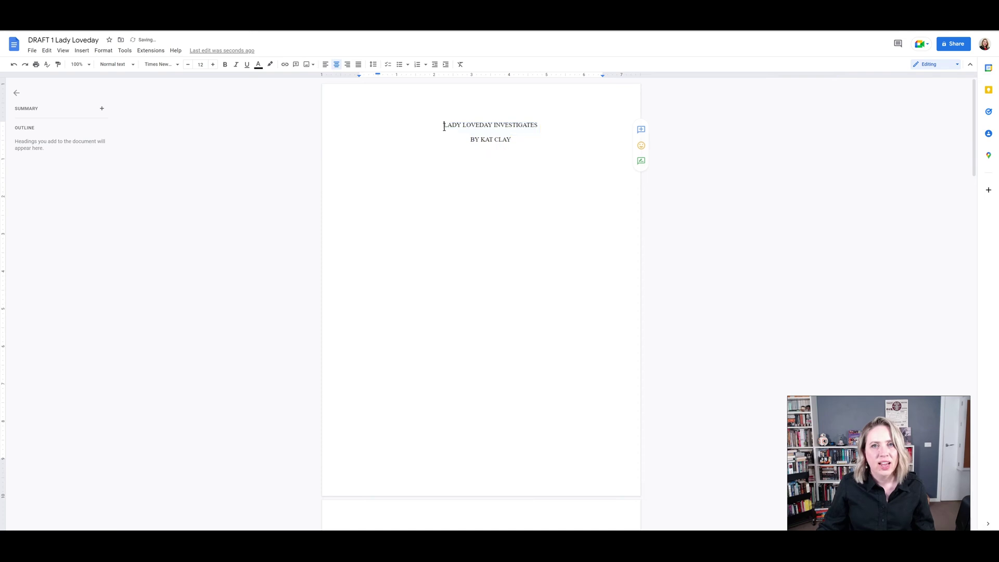
{"action": "key", "text": "Return"}
{"action": "key", "text": "Return"}
{"action": "key", "text": "Return"}
{"action": "key", "text": "Return"}
{"action": "key", "text": "Return"}
{"action": "key", "text": "Return"}
{"action": "key", "text": "Return"}
{"action": "key", "text": "Return"}
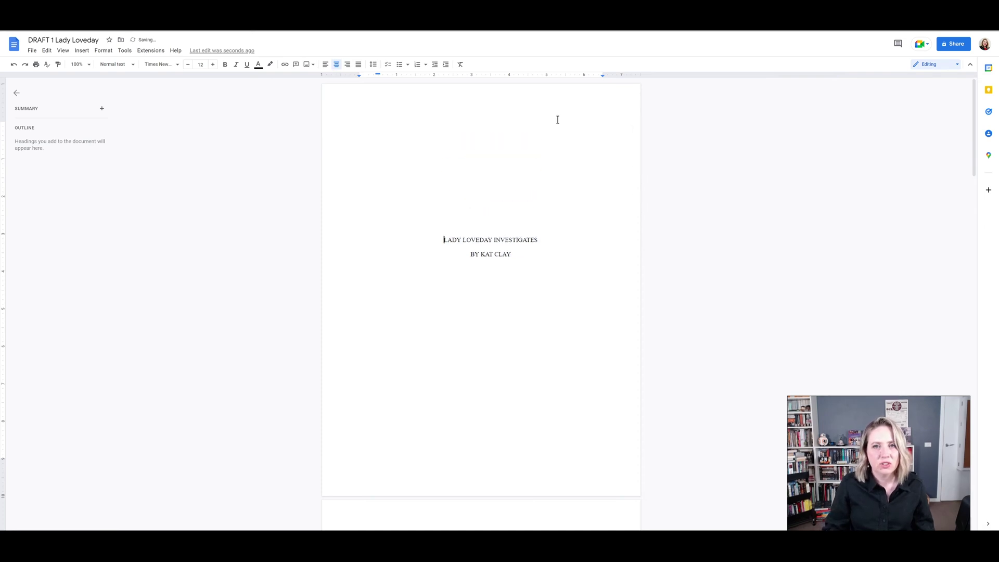
{"action": "key", "text": "Return"}
Set the special indent of both title lines to None
{"action": "key", "text": "shift+Down"}
{"action": "key", "text": "shift+Down"}
{"action": "left_click", "coordinate": [81, 51]}
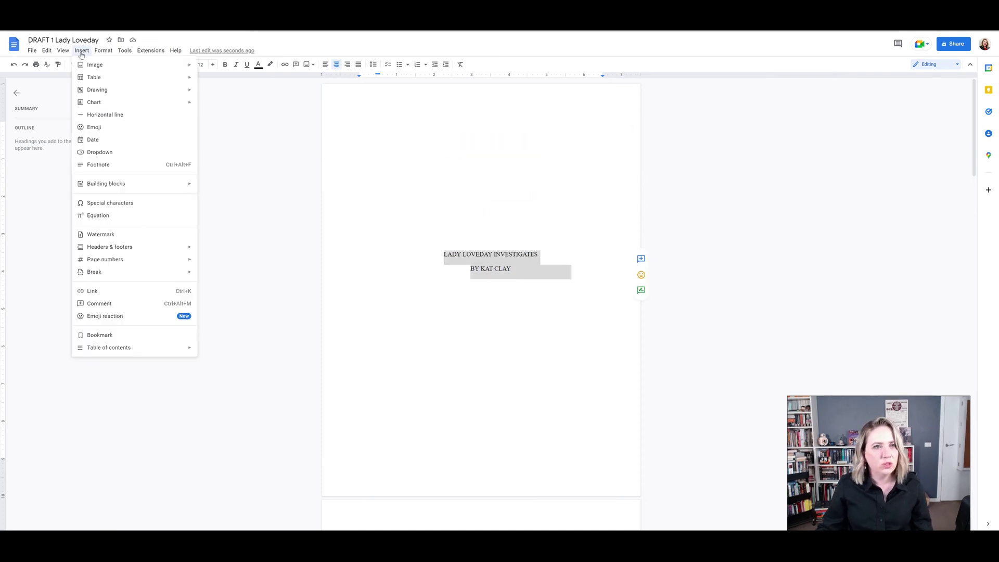
{"action": "left_click", "coordinate": [103, 51]}
{"action": "mouse_move", "coordinate": [128, 76]}
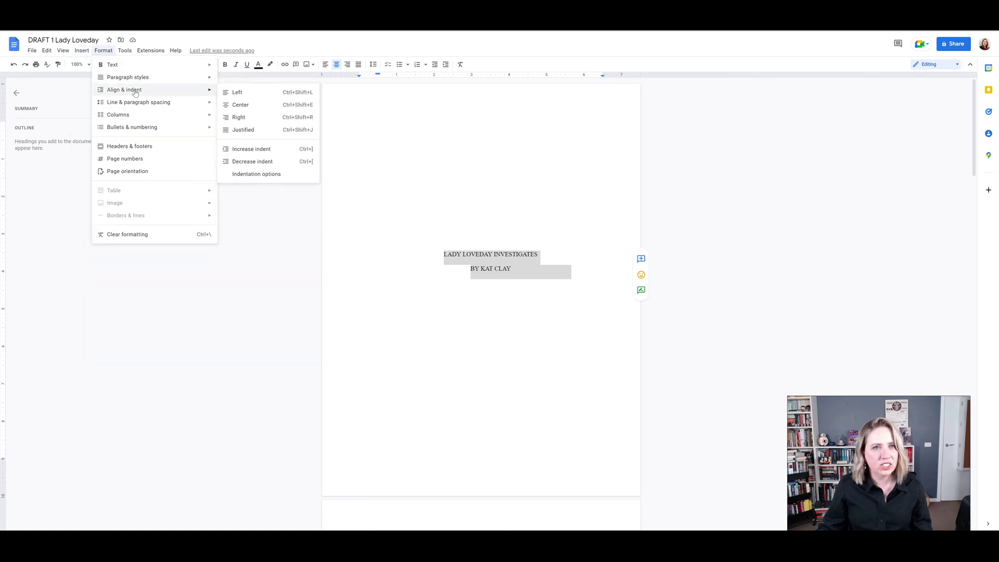
{"action": "left_click", "coordinate": [263, 174]}
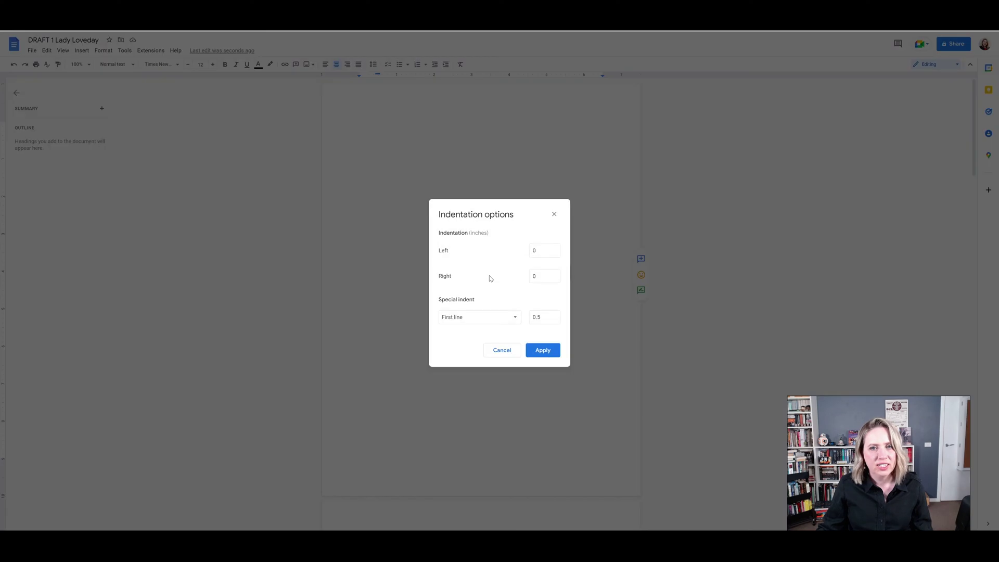
{"action": "left_click", "coordinate": [490, 319]}
{"action": "left_click", "coordinate": [485, 308]}
{"action": "left_click", "coordinate": [542, 350]}
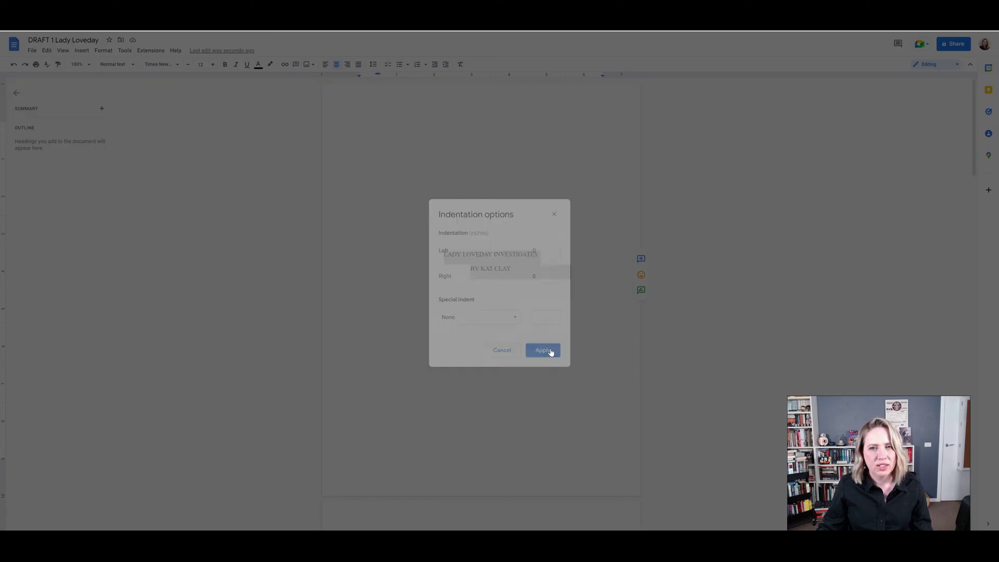
{"action": "left_click", "coordinate": [516, 274]}
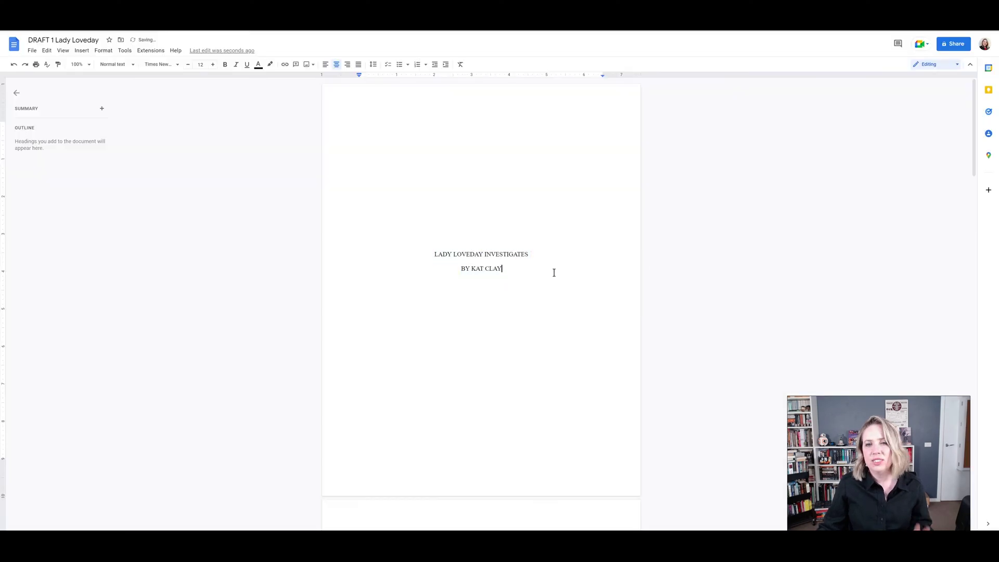
Edit the header and turn on Different first page
{"action": "double_click", "coordinate": [493, 111]}
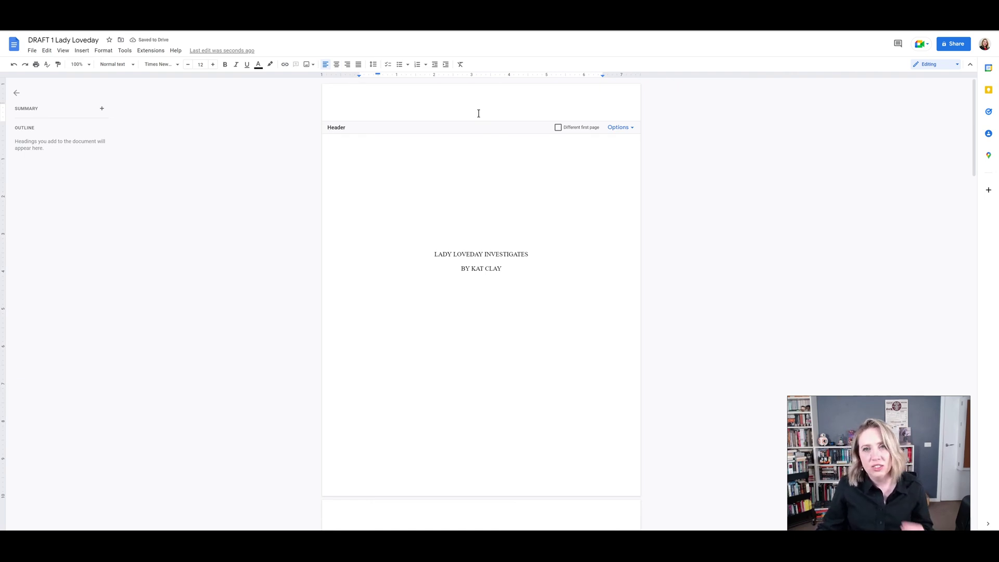
{"action": "left_click", "coordinate": [558, 128]}
{"action": "left_click", "coordinate": [393, 105]}
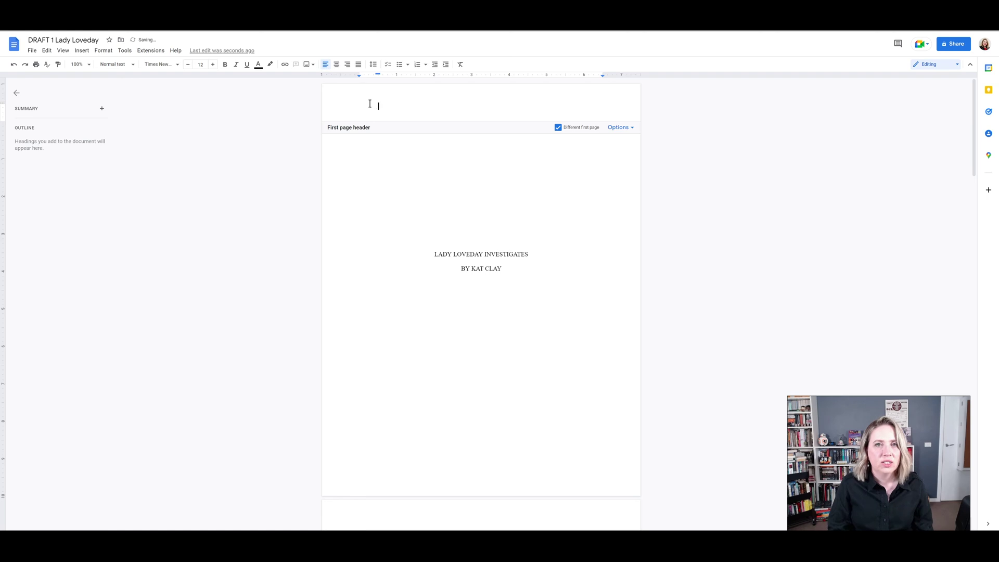
Enter Address, Email, Phone Number and Word count as separate first-page header lines
{"action": "type", "text": "Address"}
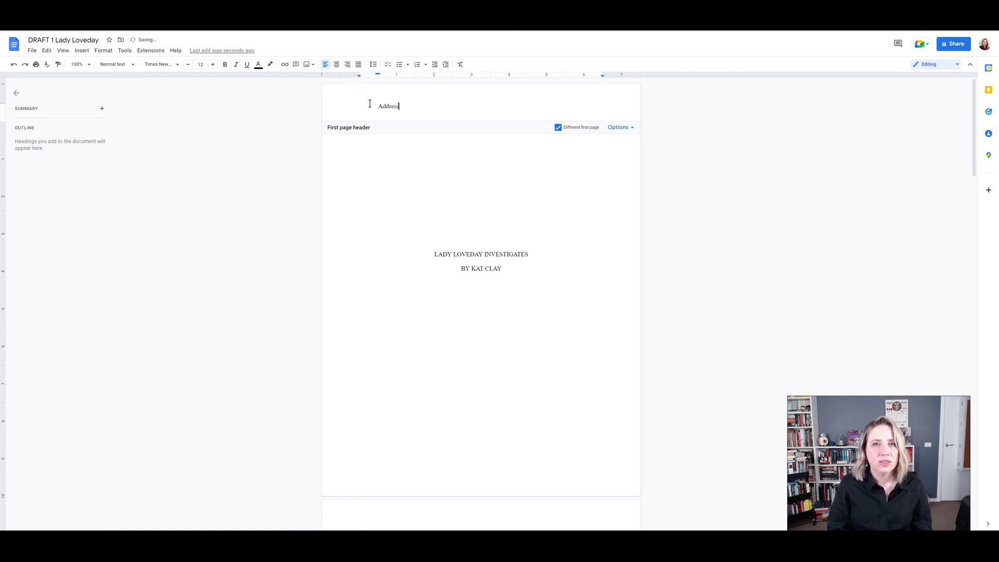
{"action": "key", "text": "Return"}
{"action": "type", "text": "Email"}
{"action": "key", "text": "Return"}
{"action": "type", "text": "Ph"}
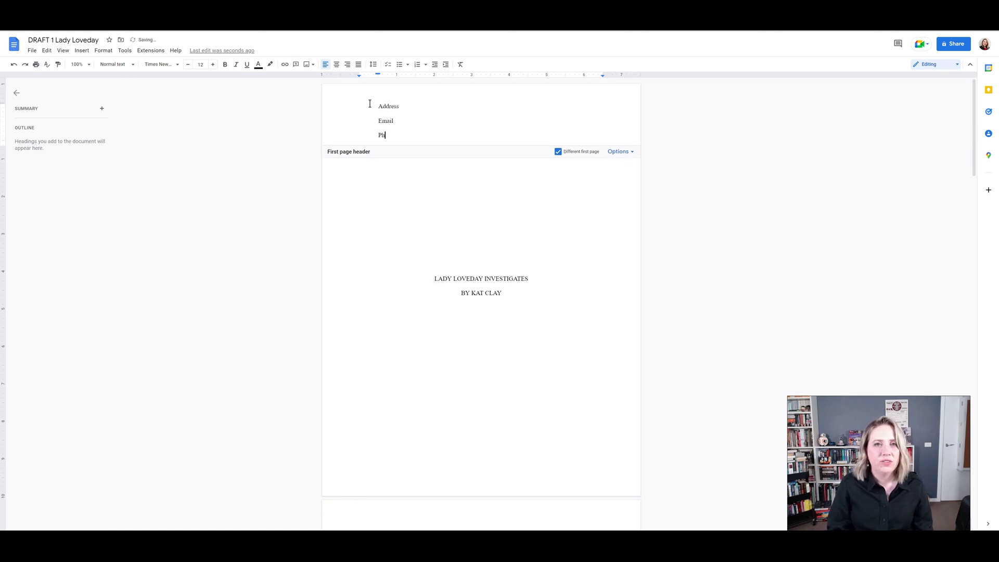
{"action": "type", "text": "one Number"}
{"action": "key", "text": "Return"}
{"action": "type", "text": "Word count"}
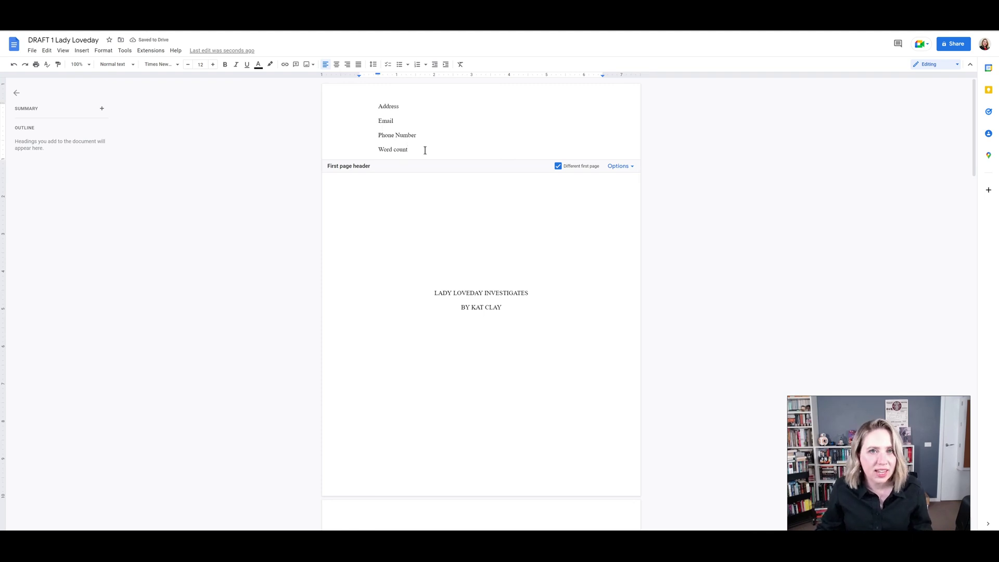
{"action": "left_click_drag", "start_coordinate": [422, 151], "coordinate": [372, 101]}
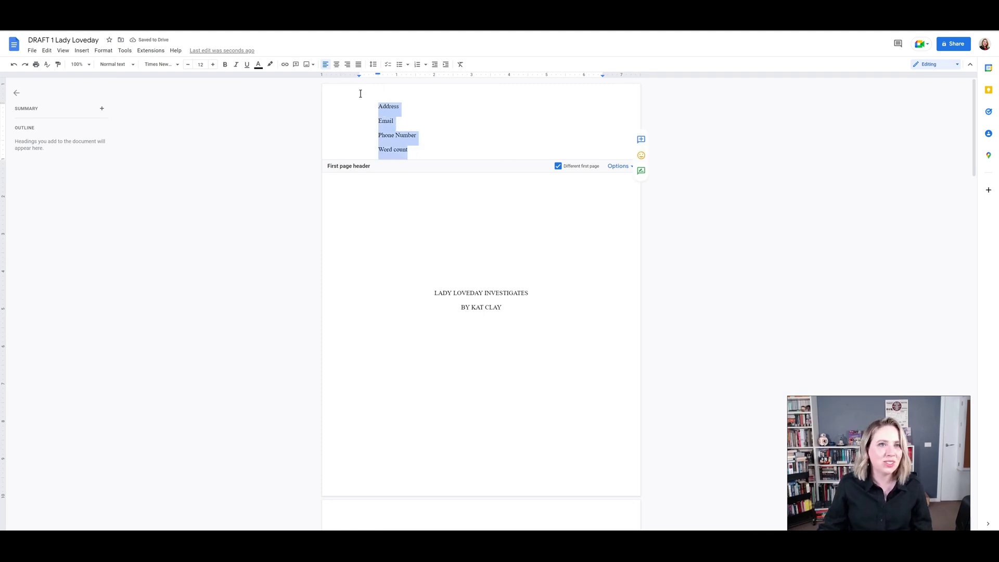
Make the title-page header lines single-spaced
{"action": "left_click", "coordinate": [436, 151]}
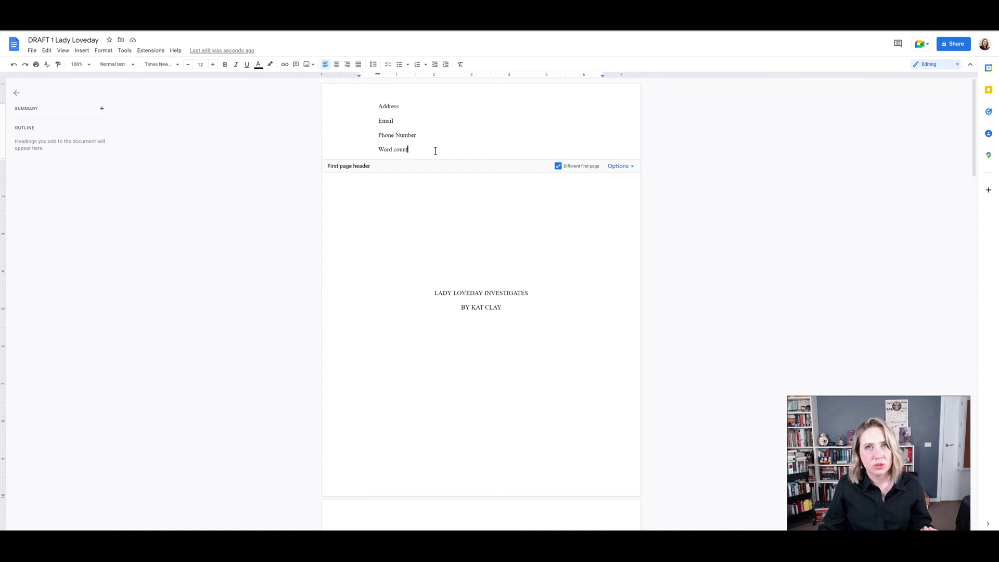
{"action": "key", "text": "ctrl+a"}
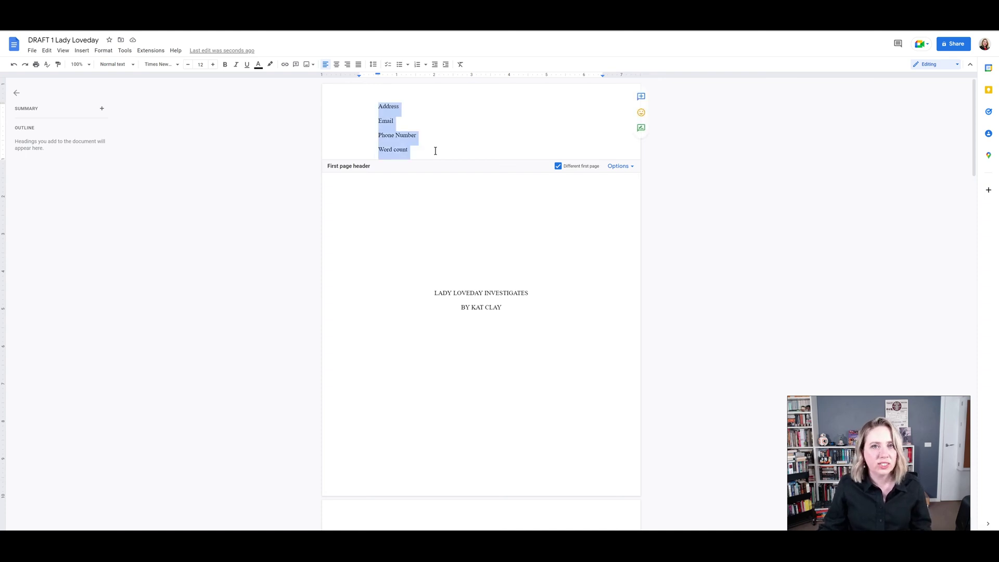
{"action": "left_click", "coordinate": [103, 51]}
{"action": "mouse_move", "coordinate": [167, 102]}
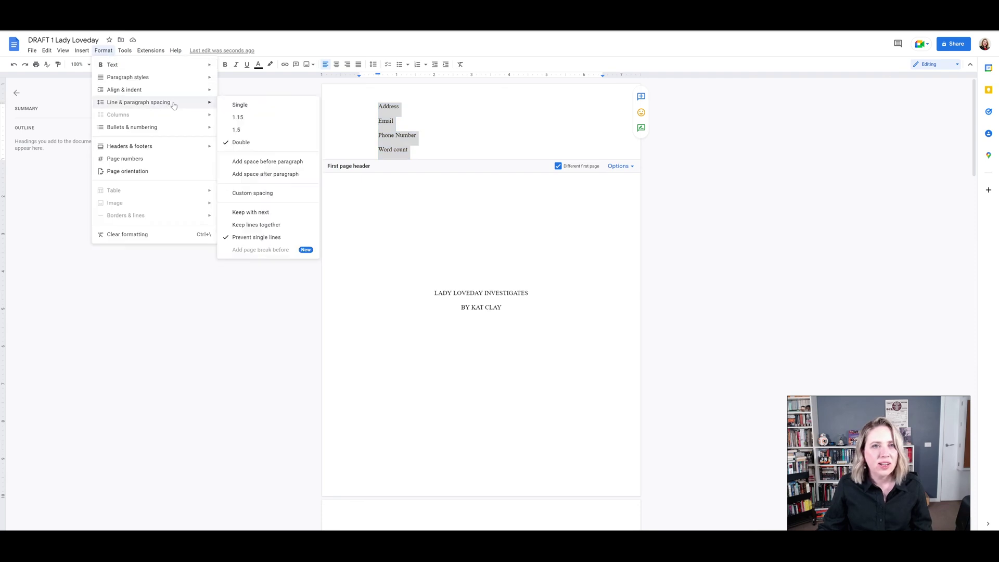
{"action": "left_click", "coordinate": [241, 104]}
Set the four header lines' special indent to None so they sit flush left
{"action": "left_click", "coordinate": [458, 109]}
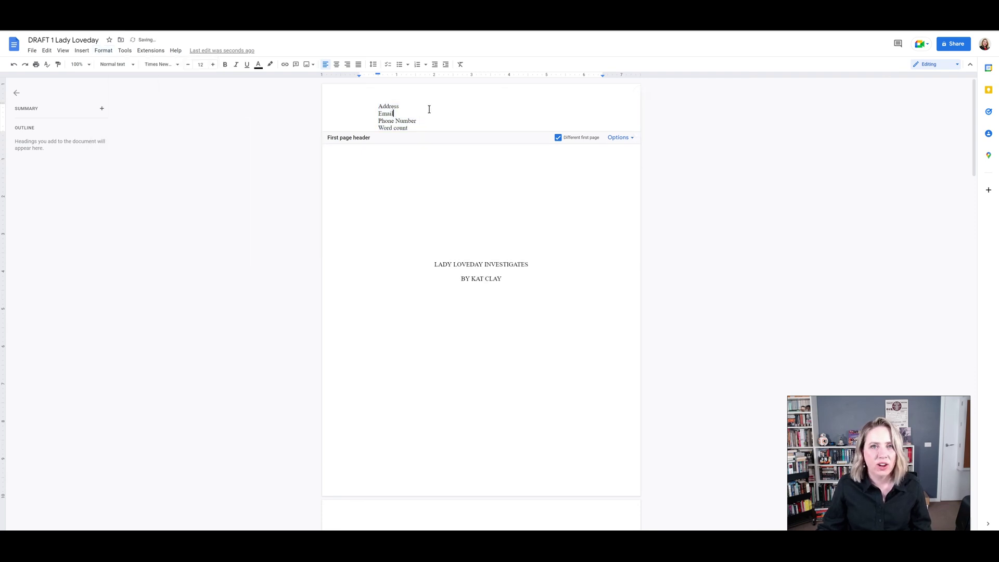
{"action": "left_click_drag", "start_coordinate": [432, 128], "coordinate": [378, 106]}
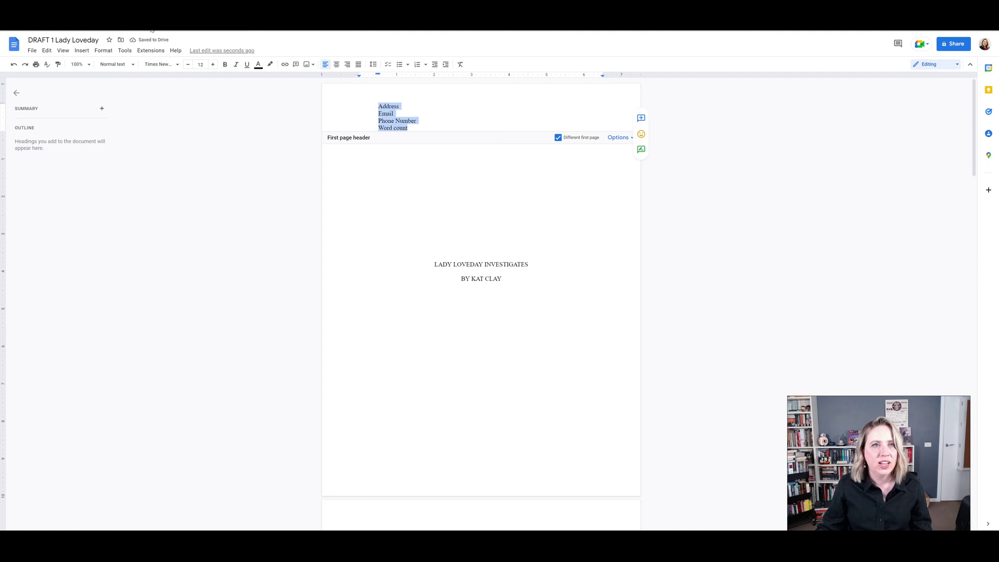
{"action": "left_click", "coordinate": [123, 51]}
{"action": "mouse_move", "coordinate": [103, 51]}
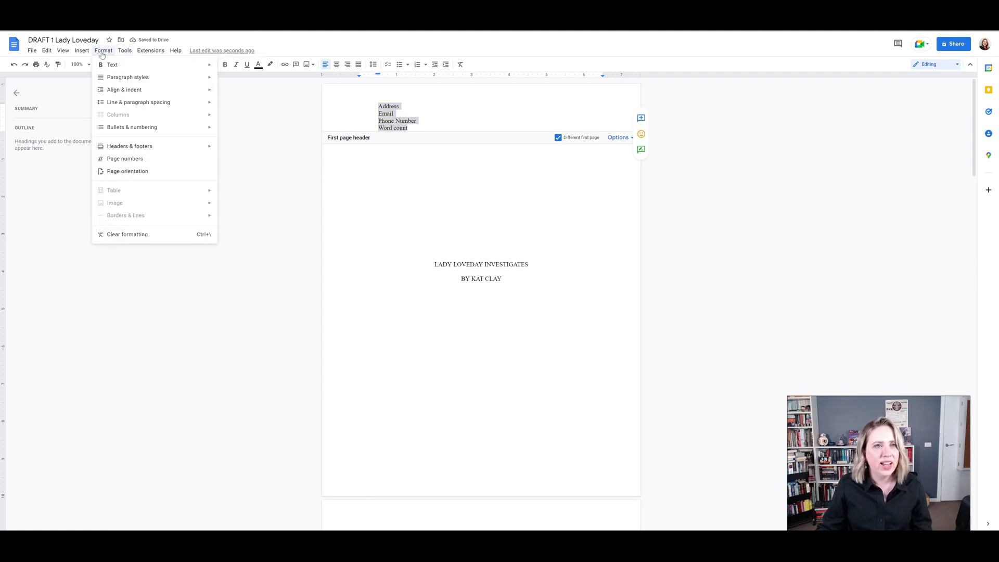
{"action": "mouse_move", "coordinate": [122, 92]}
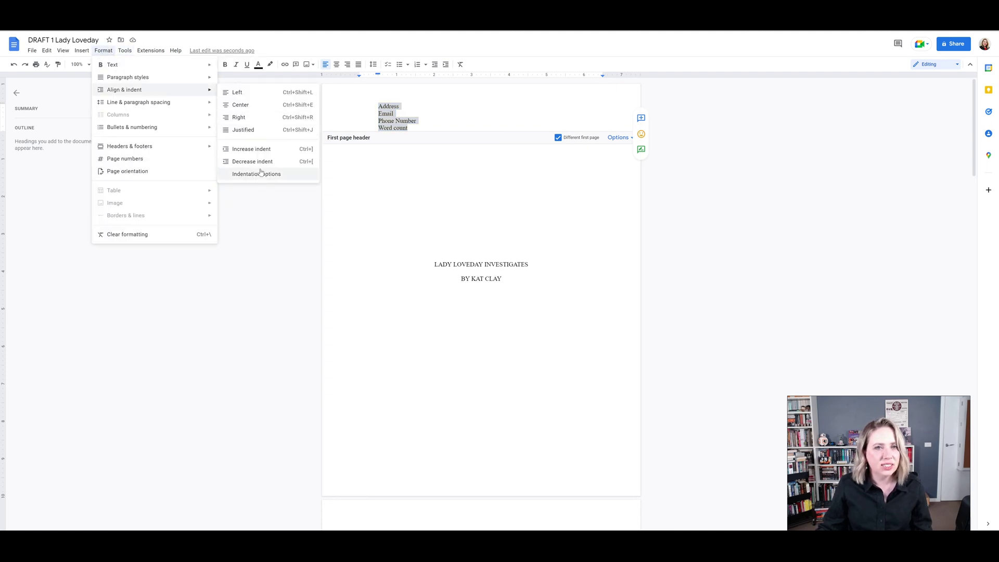
{"action": "left_click", "coordinate": [302, 175]}
{"action": "left_click", "coordinate": [513, 314]}
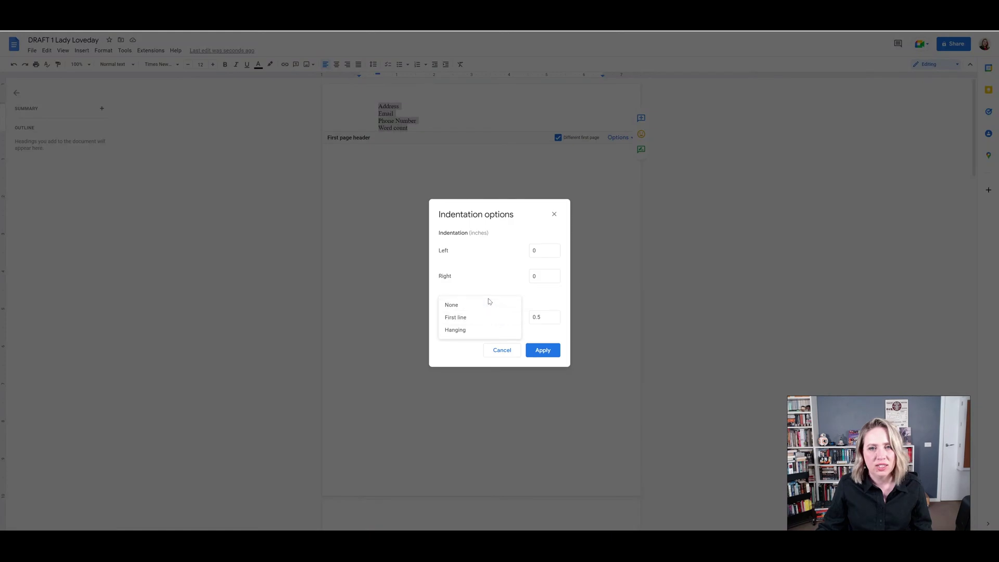
{"action": "left_click", "coordinate": [489, 301]}
{"action": "left_click", "coordinate": [543, 350]}
{"action": "left_click", "coordinate": [471, 227]}
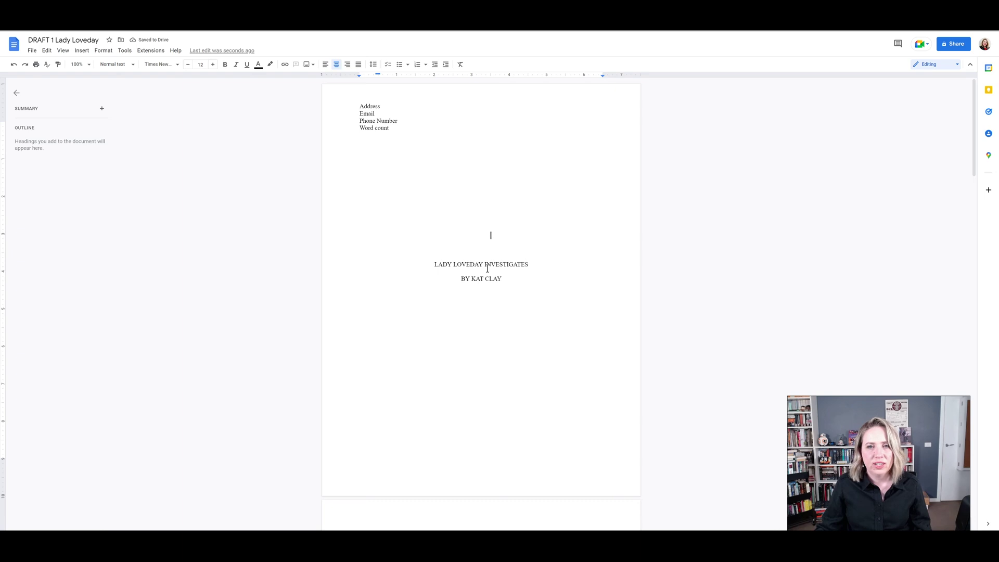
{"action": "left_click", "coordinate": [492, 263]}
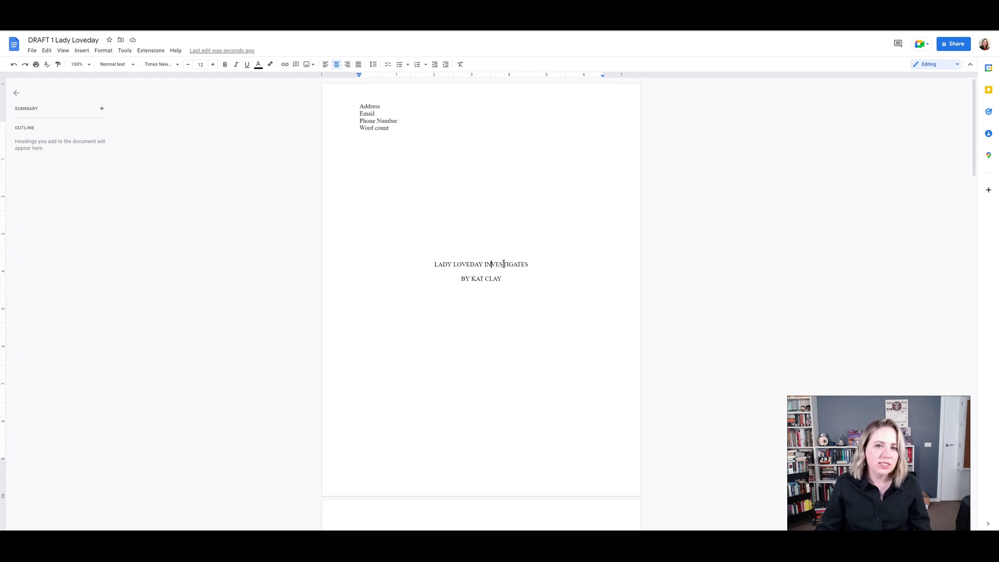
Apply the Heading 1 style to the title 'LADY LOVEDAY INVESTIGATES'
{"action": "left_click", "coordinate": [503, 263]}
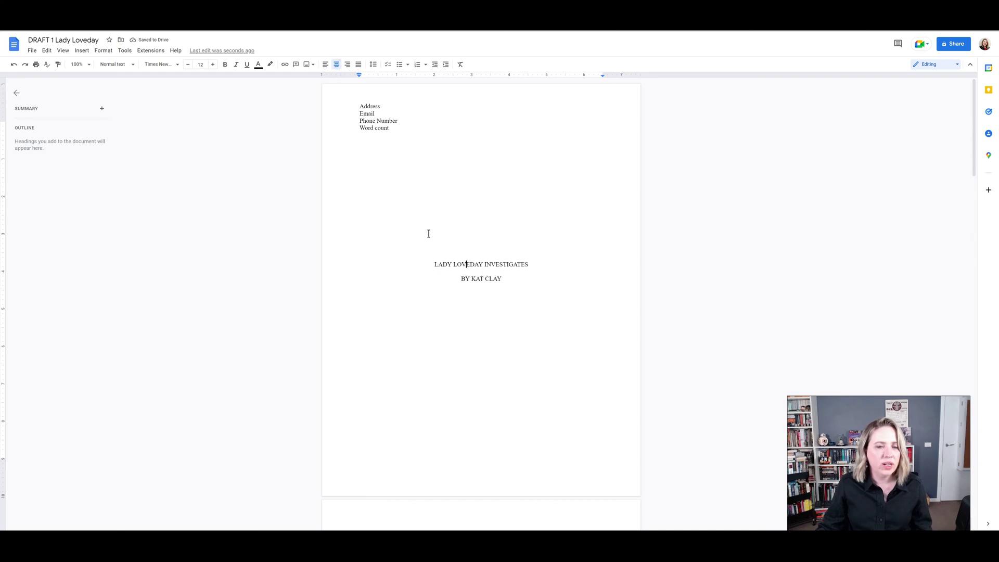
{"action": "left_click", "coordinate": [514, 265]}
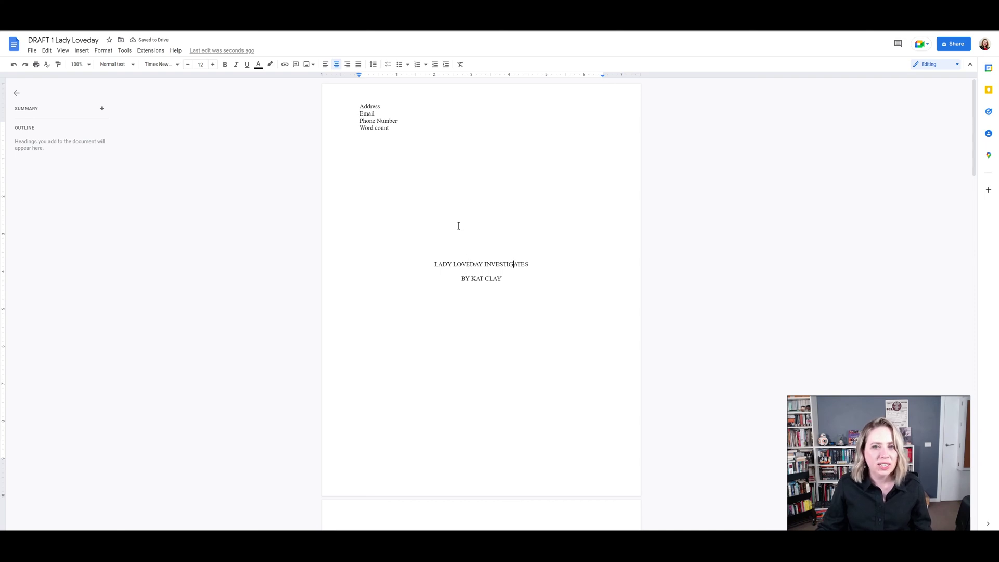
{"action": "left_click", "coordinate": [104, 50]}
{"action": "mouse_move", "coordinate": [149, 78]}
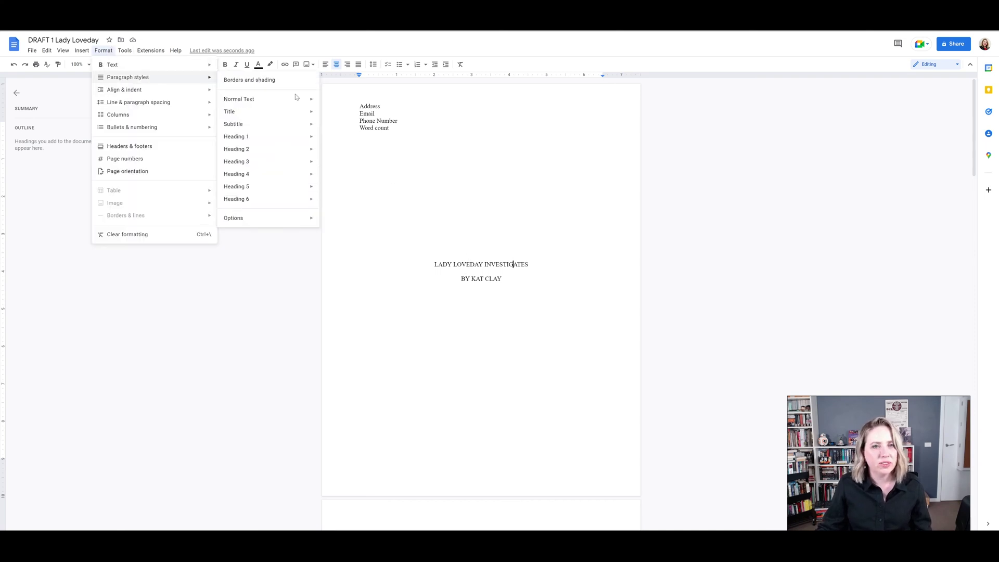
{"action": "mouse_move", "coordinate": [284, 138]}
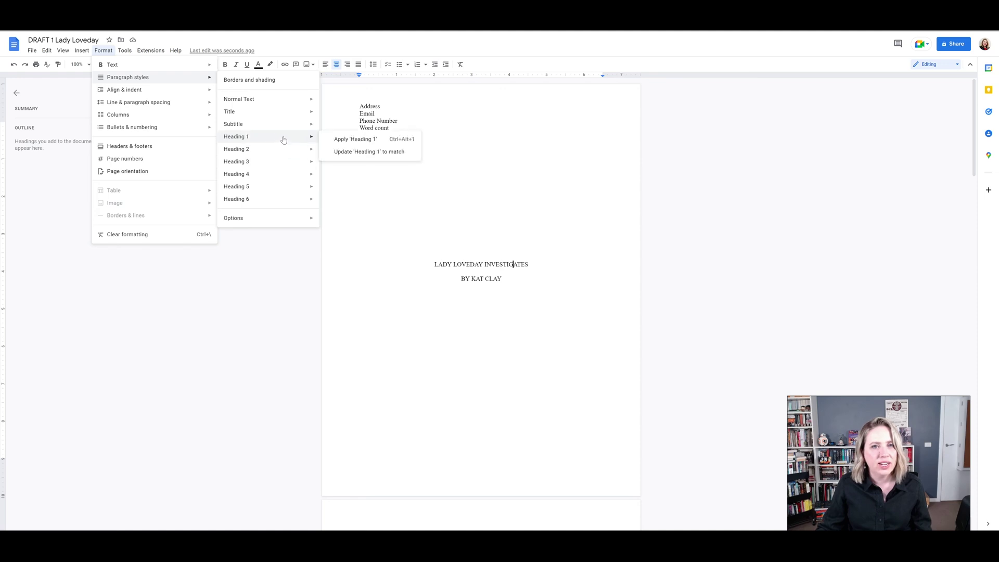
{"action": "left_click", "coordinate": [370, 154]}
{"action": "left_click", "coordinate": [501, 285]}
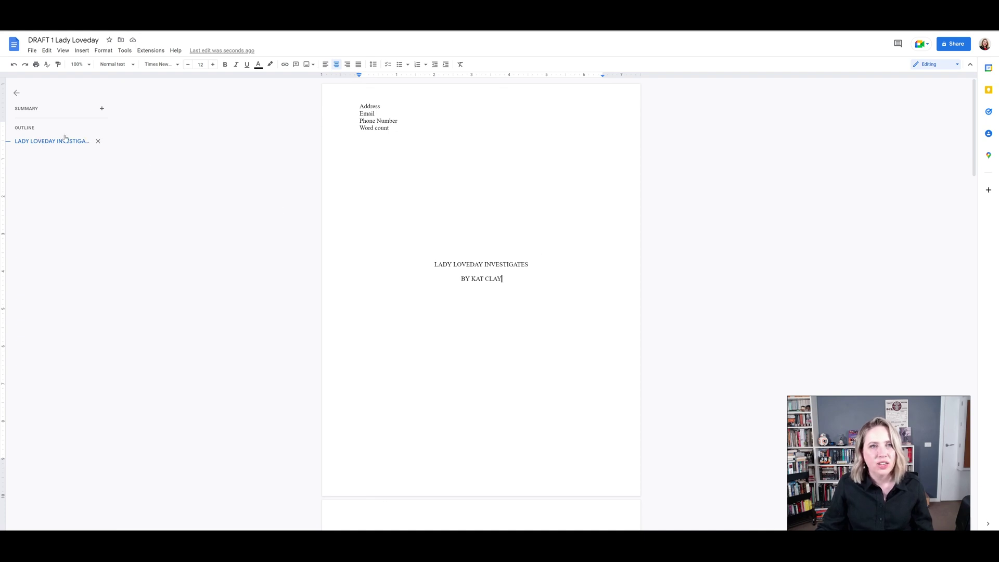
Add a centred, italic 'Chapter 1' line above the story text
{"action": "scroll", "coordinate": [428, 255], "scroll_direction": "down", "scroll_amount": 5}
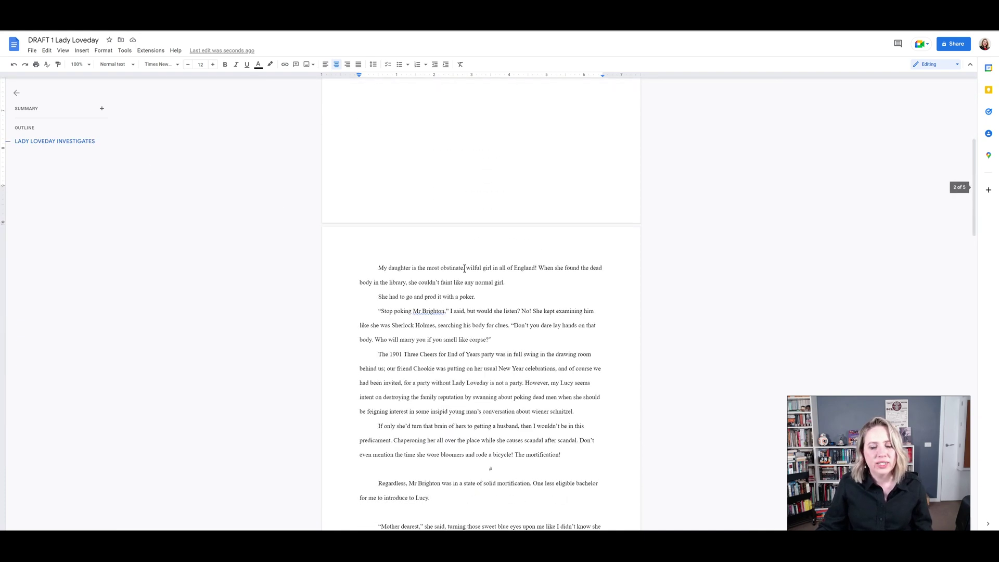
{"action": "left_click", "coordinate": [378, 268]}
{"action": "key", "text": "Return"}
{"action": "key", "text": "Up"}
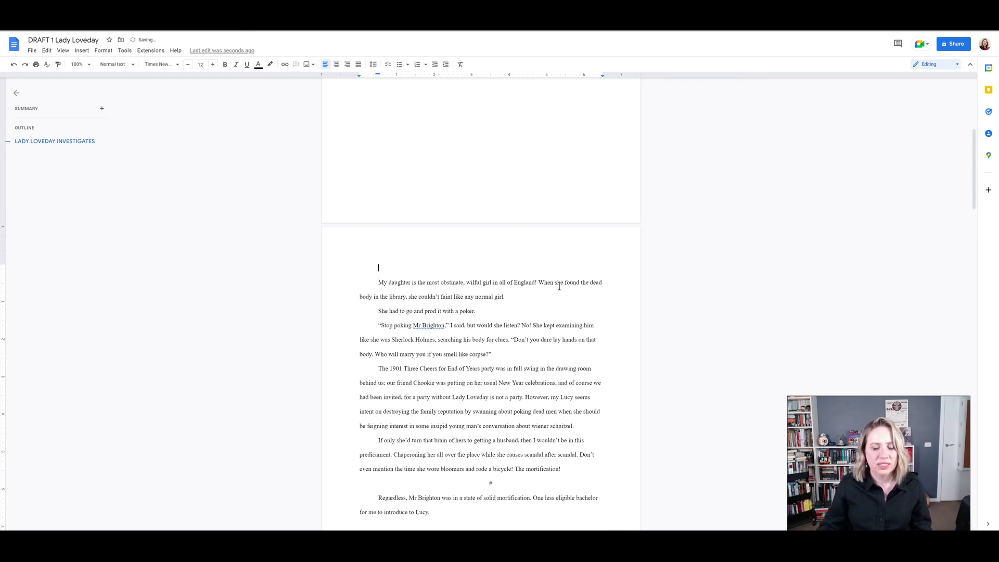
{"action": "type", "text": "Chapter"}
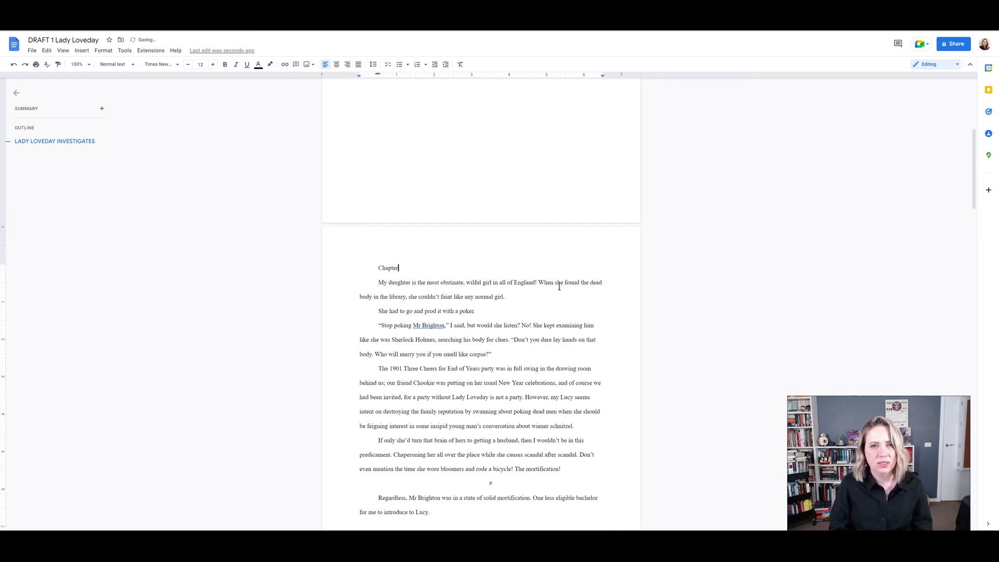
{"action": "type", "text": " 1"}
{"action": "triple_click", "coordinate": [385, 267]}
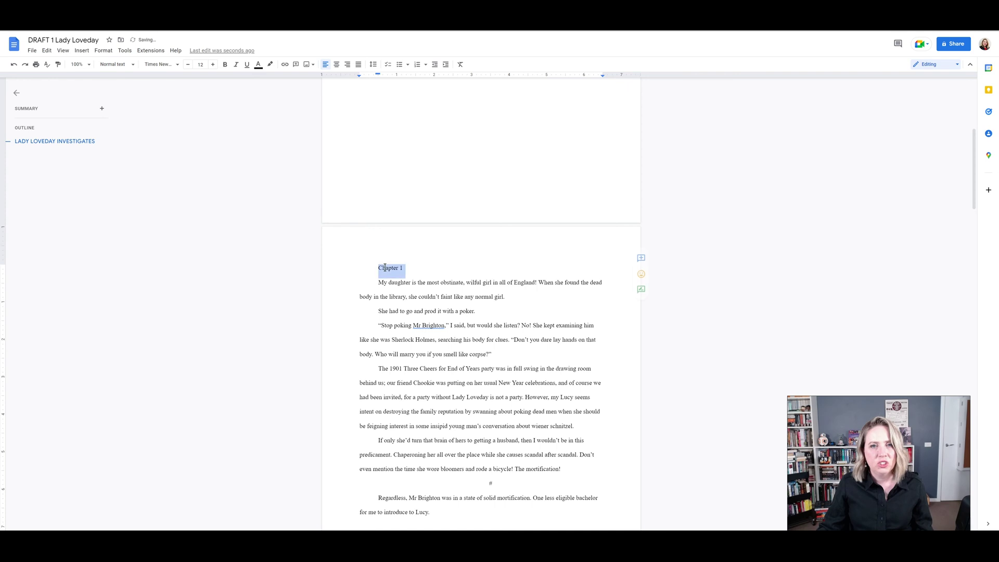
{"action": "left_click", "coordinate": [336, 64]}
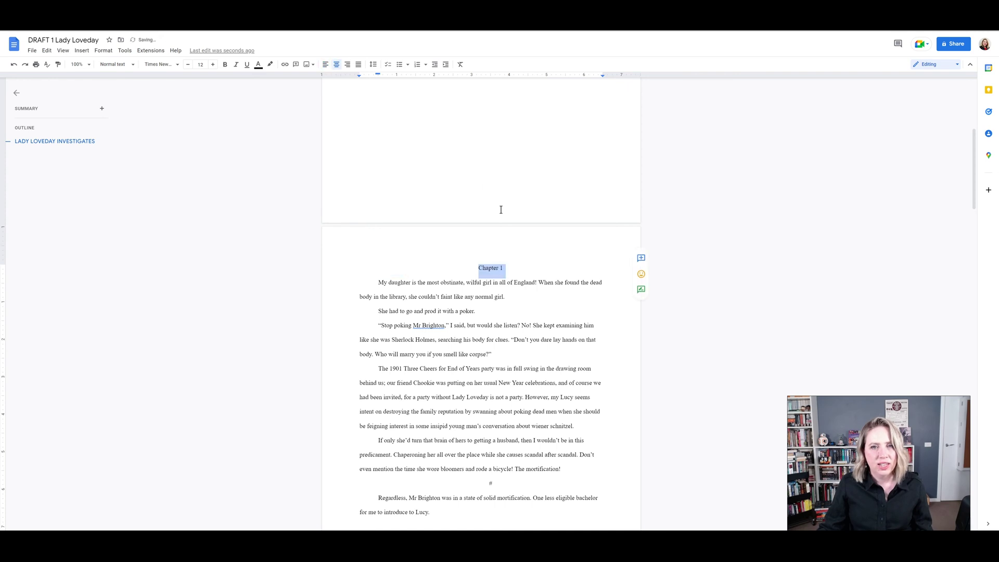
{"action": "key", "text": "ctrl+i"}
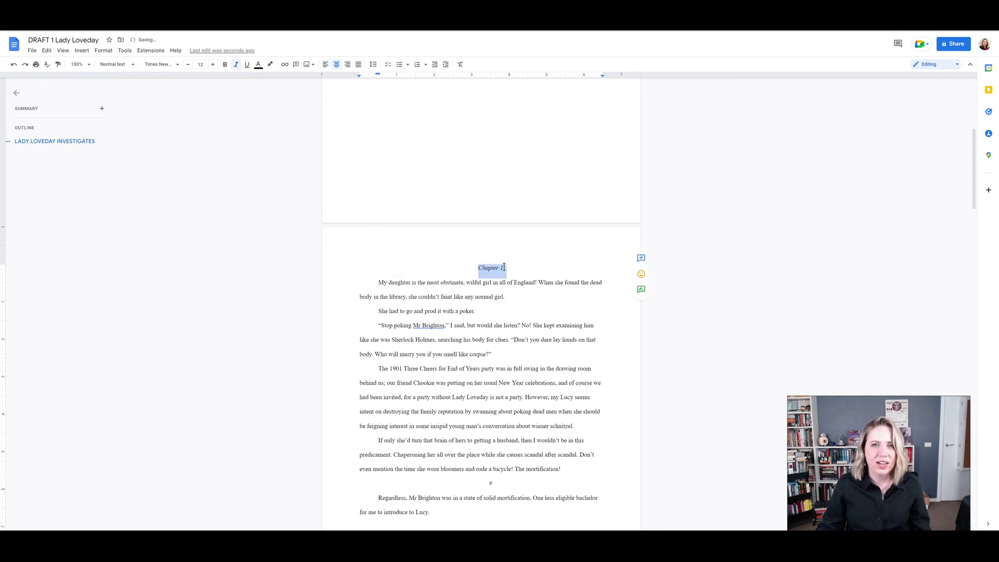
{"action": "left_click", "coordinate": [492, 268]}
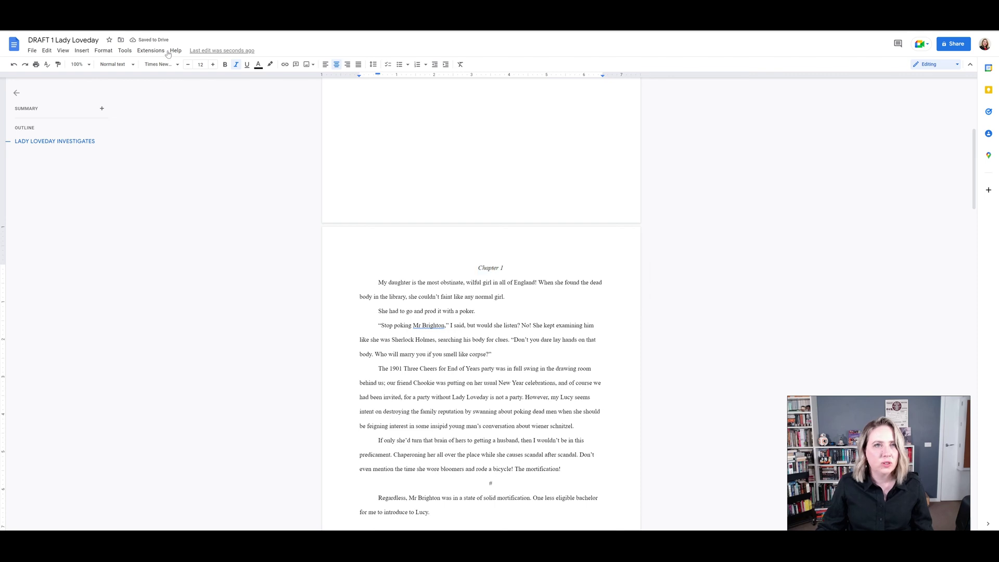
Update Heading 2 to match the Chapter 1 line's formatting
{"action": "left_click", "coordinate": [102, 50]}
{"action": "mouse_move", "coordinate": [132, 78]}
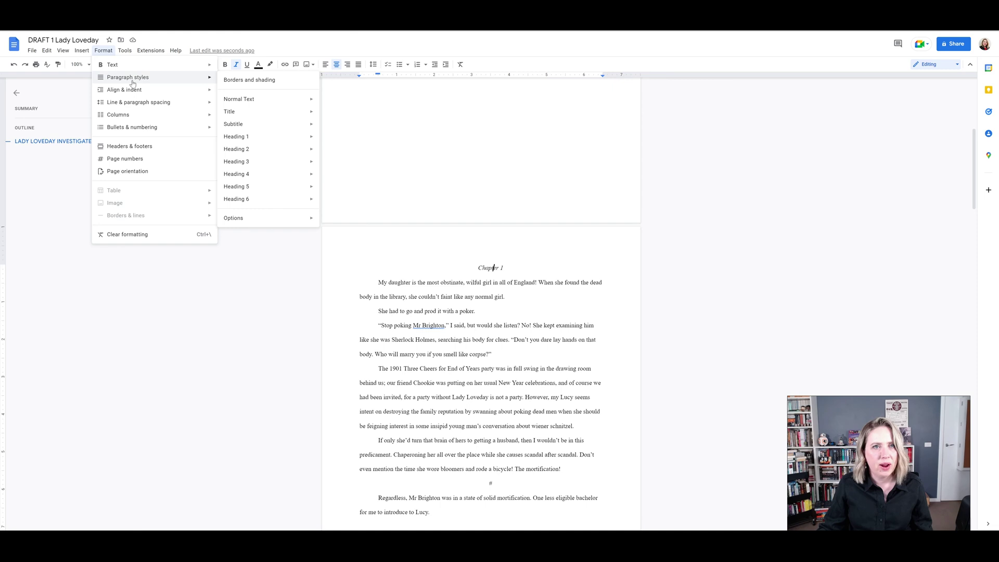
{"action": "mouse_move", "coordinate": [266, 154]}
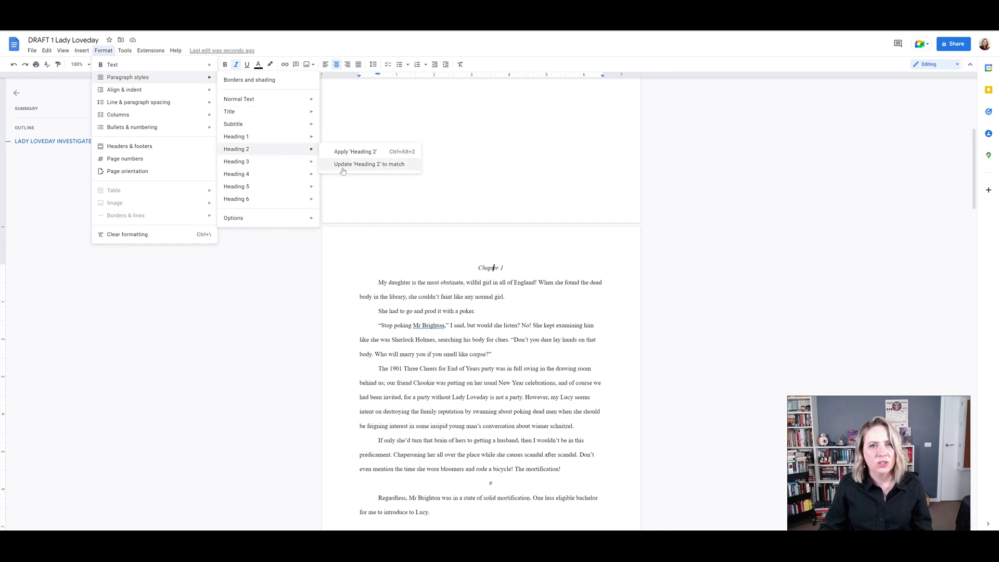
{"action": "left_click", "coordinate": [342, 166]}
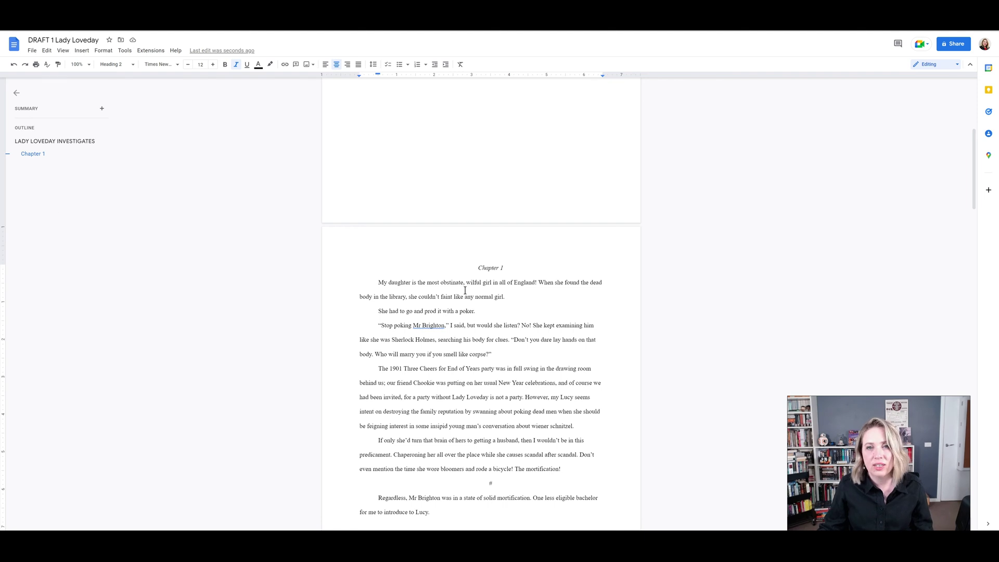
{"action": "scroll", "coordinate": [440, 274], "scroll_direction": "up", "scroll_amount": 2}
{"action": "left_click", "coordinate": [559, 405]}
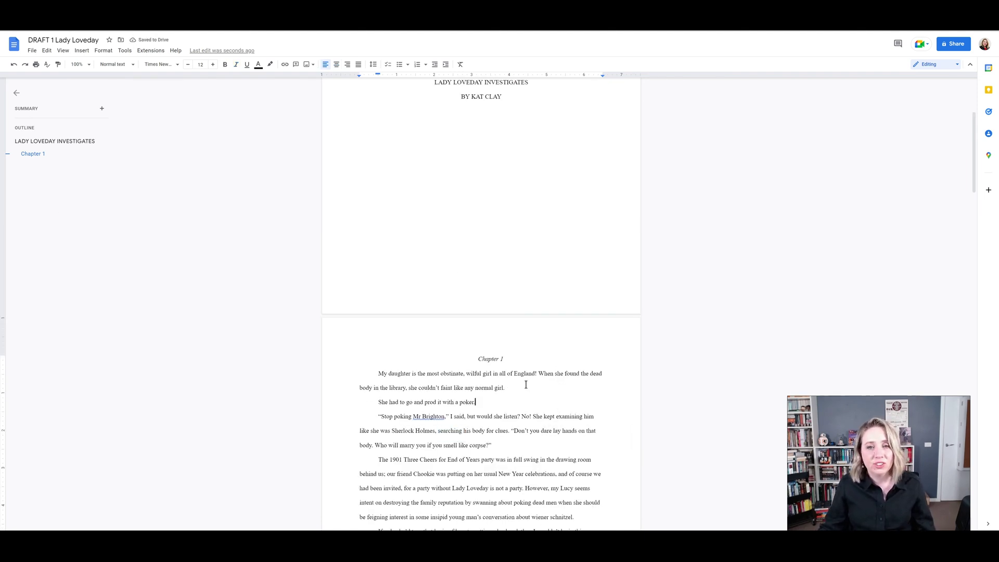
Type the author's name followed by '/Lady Loveday/' in the page 2 header
{"action": "double_click", "coordinate": [474, 339]}
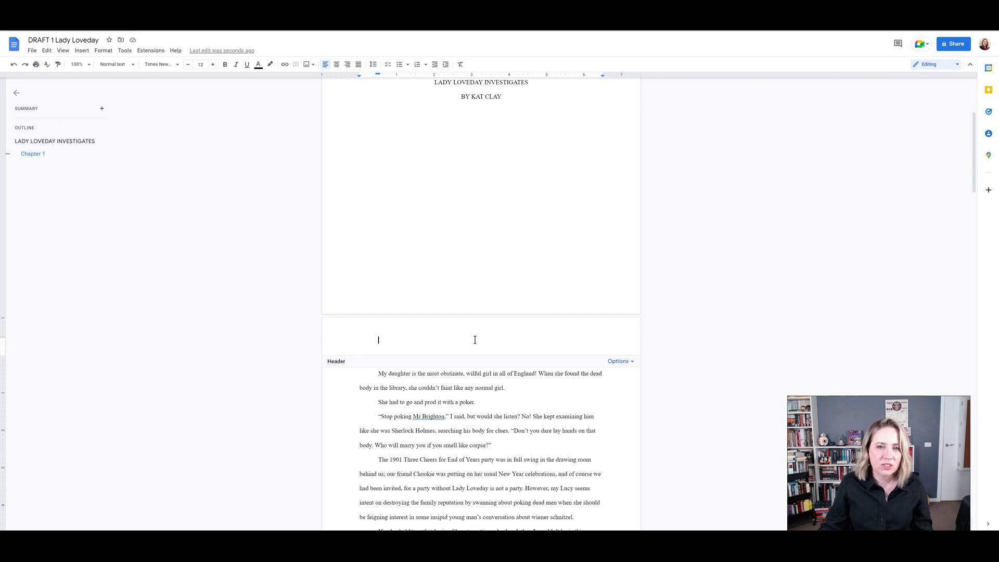
{"action": "type", "text": "K"}
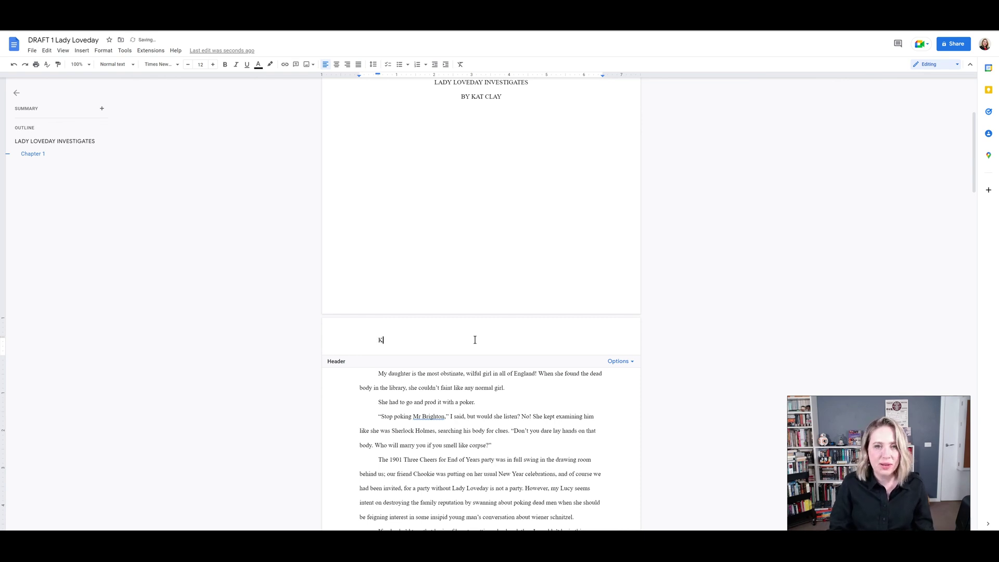
{"action": "type", "text": "at Clay/"}
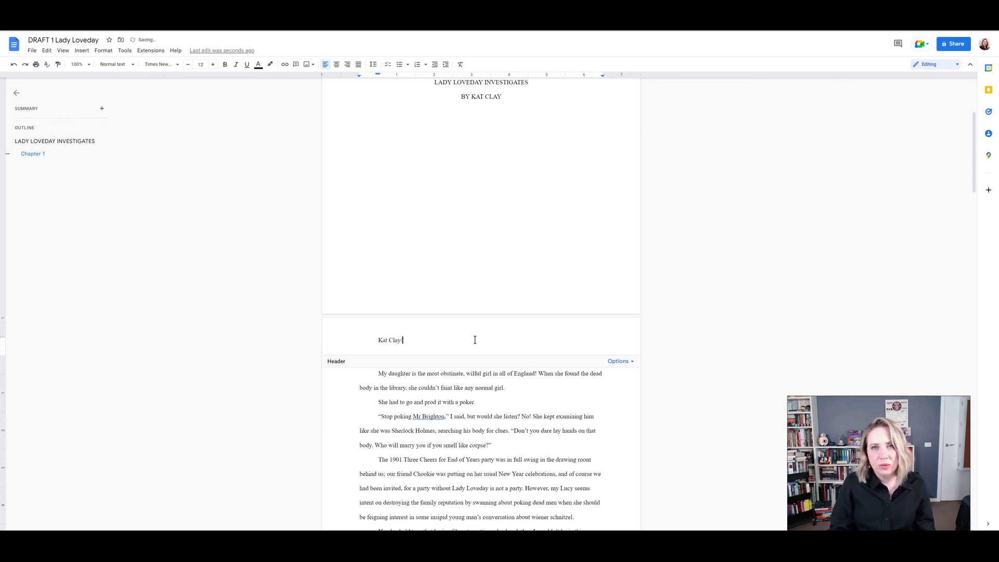
{"action": "type", "text": "Lady Loveday/"}
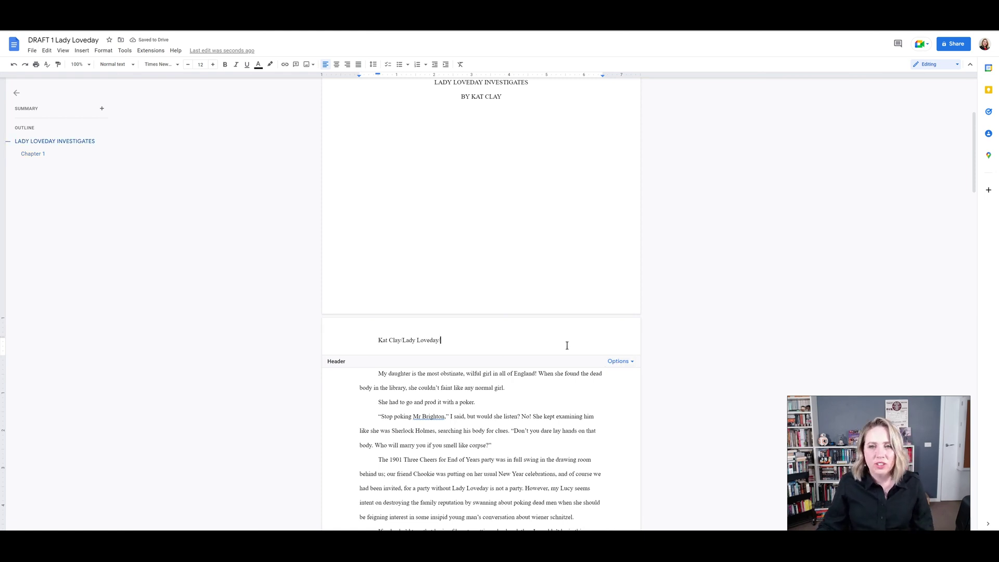
{"action": "left_click", "coordinate": [612, 361]}
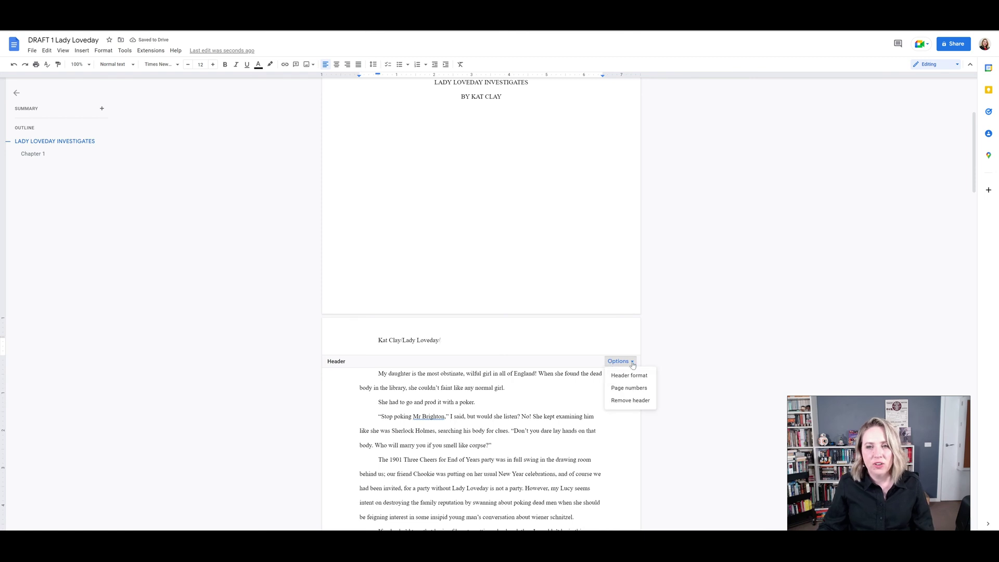
Add header page numbers, hidden on the title page, with a new starting number
{"action": "left_click", "coordinate": [630, 389]}
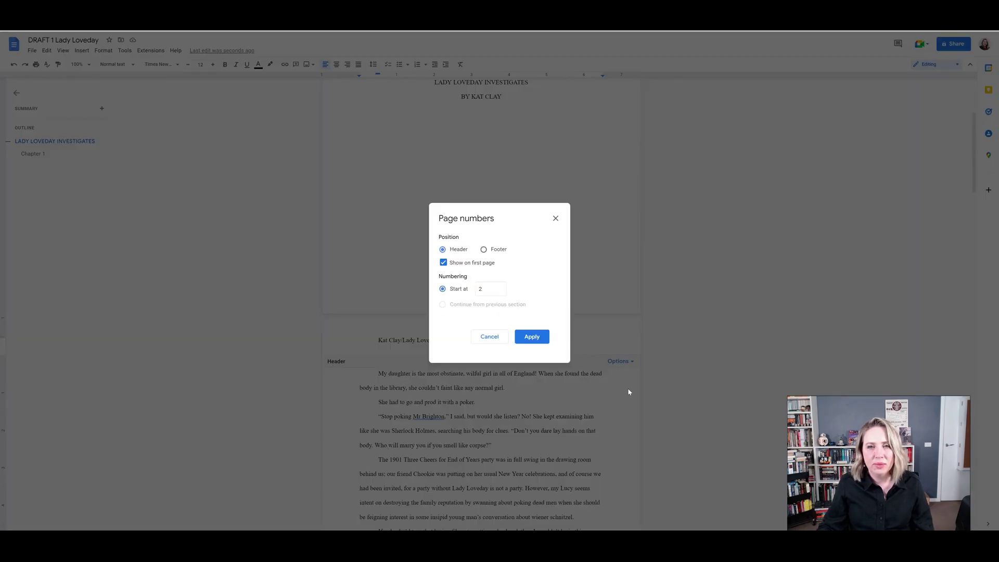
{"action": "left_click", "coordinate": [471, 263]}
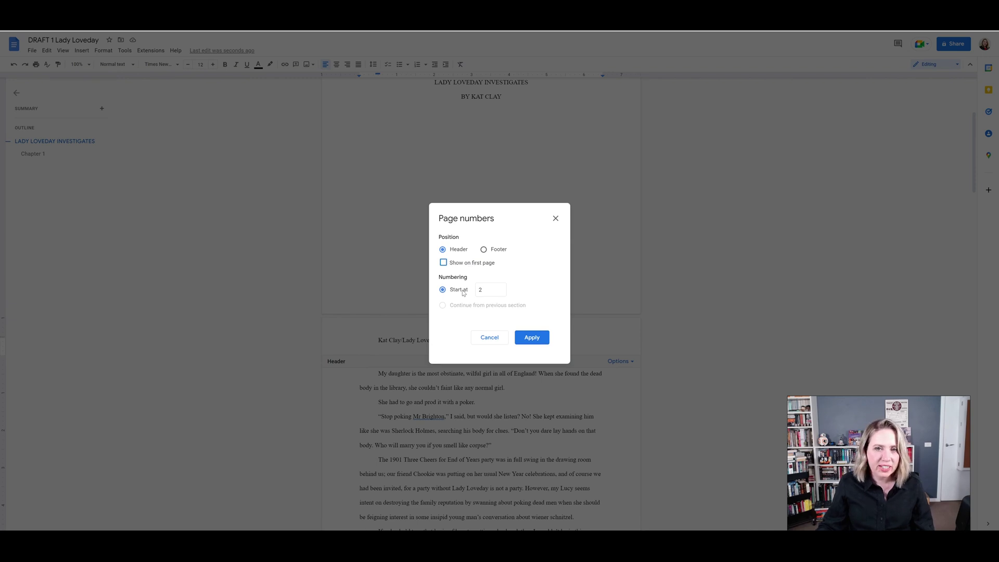
{"action": "double_click", "coordinate": [484, 286]}
{"action": "type", "text": "1"}
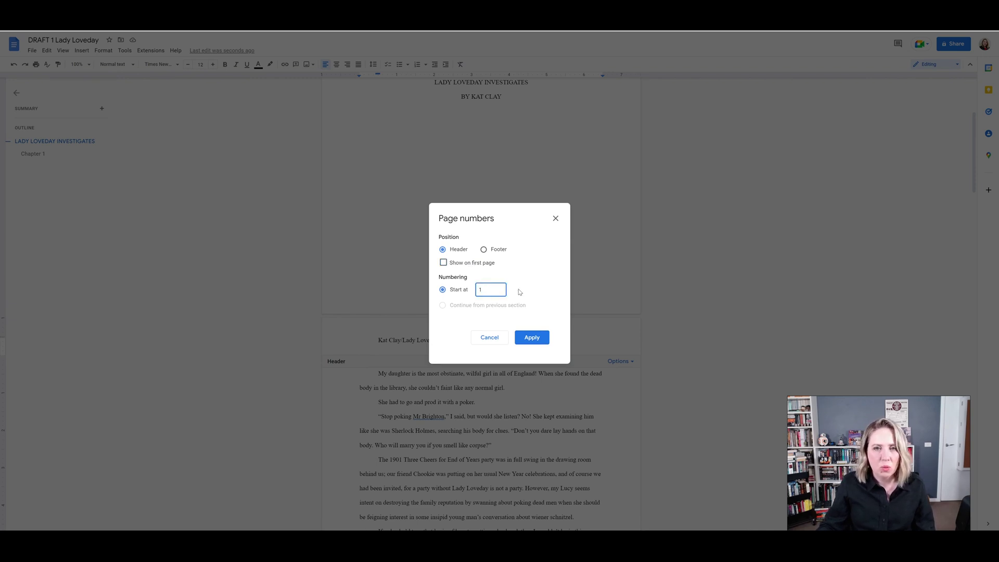
{"action": "type", "text": "0"}
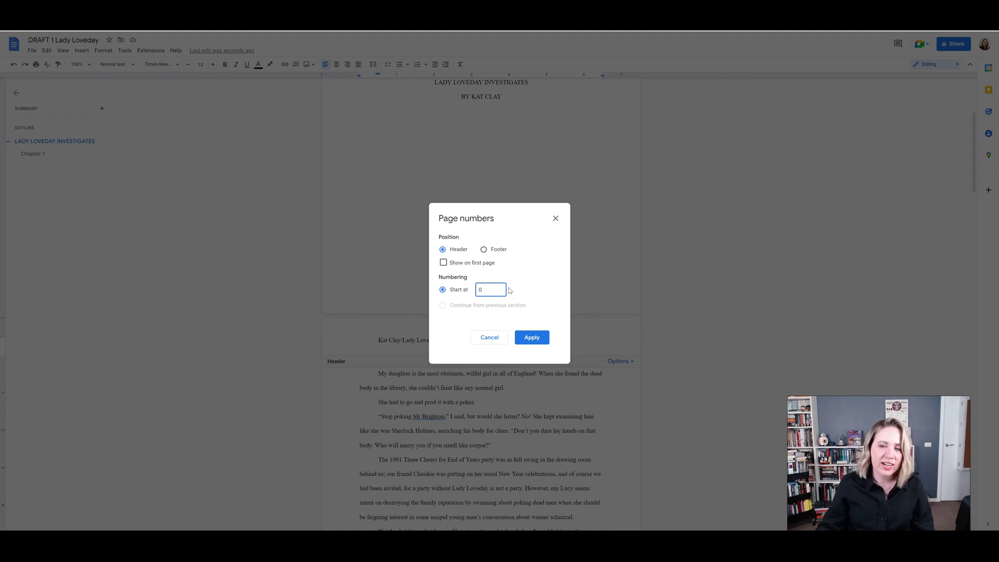
{"action": "left_click", "coordinate": [536, 339]}
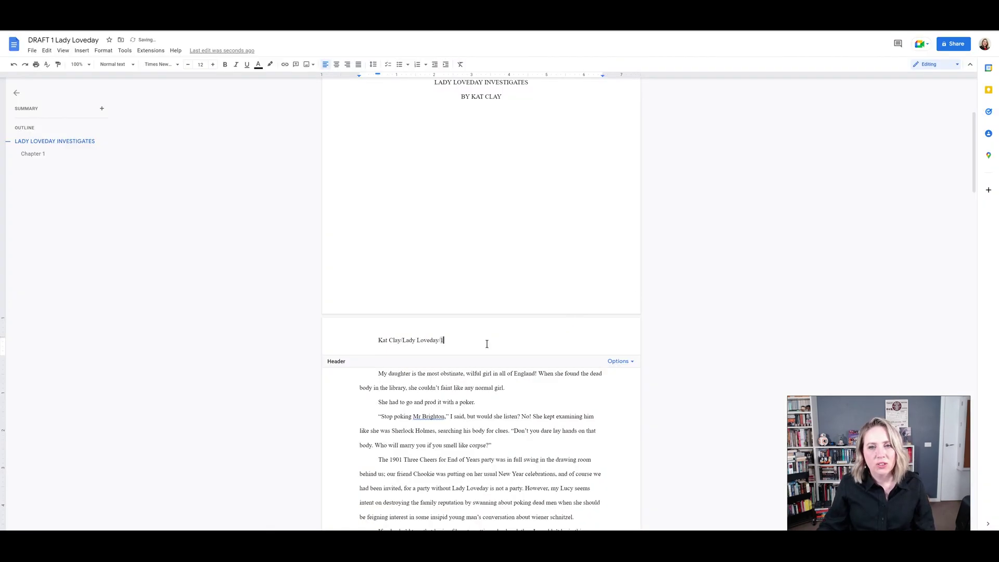
Right-align the story-page header line
{"action": "triple_click", "coordinate": [455, 340]}
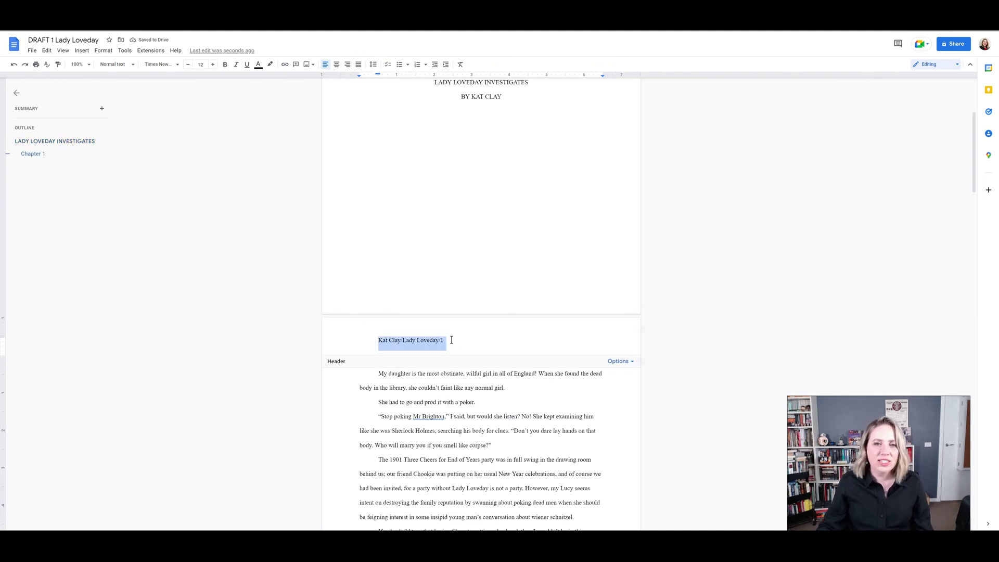
{"action": "left_click", "coordinate": [347, 64]}
{"action": "double_click", "coordinate": [537, 417]}
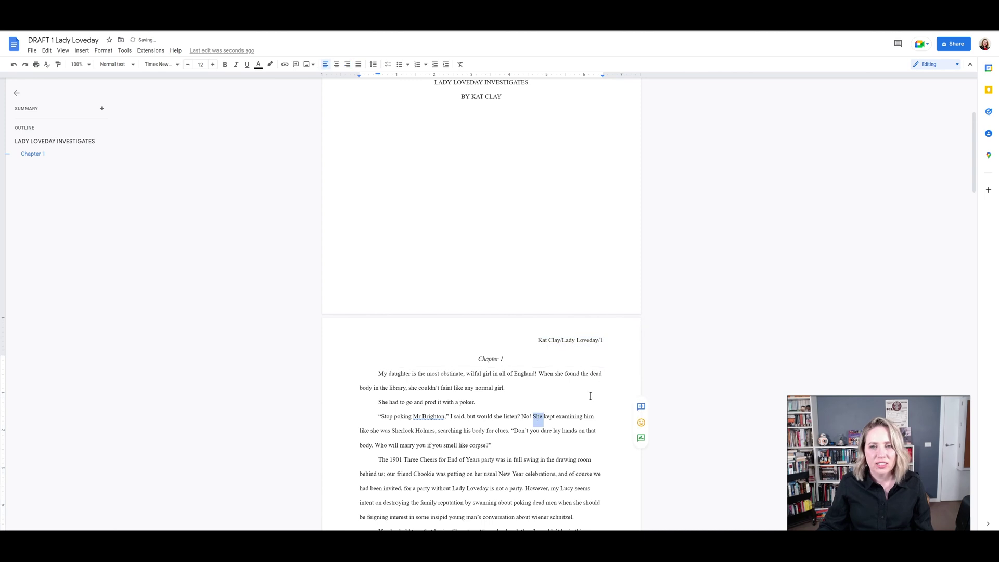
{"action": "scroll", "coordinate": [657, 346], "scroll_direction": "down", "scroll_amount": 3}
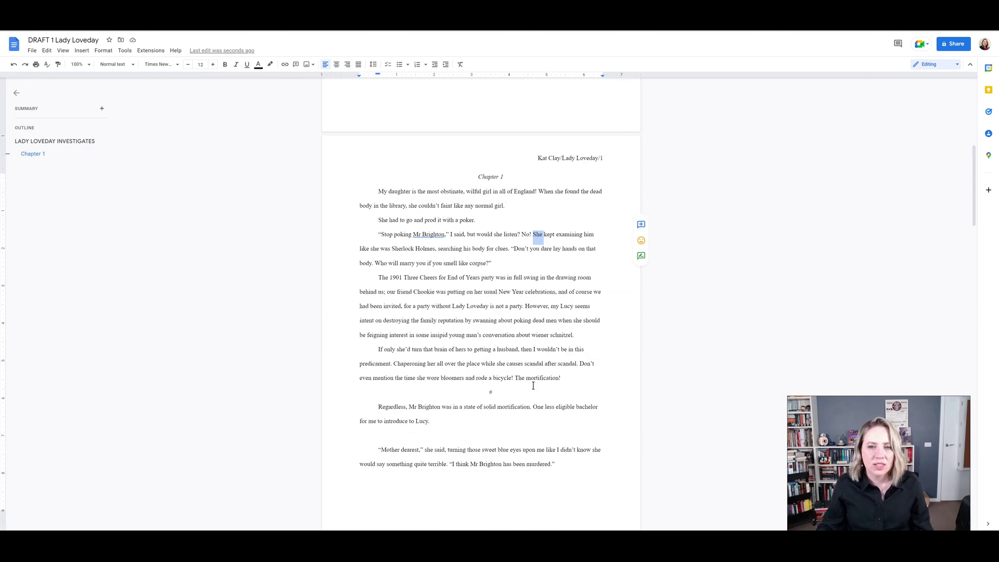
{"action": "scroll", "coordinate": [515, 289], "scroll_direction": "up", "scroll_amount": 6}
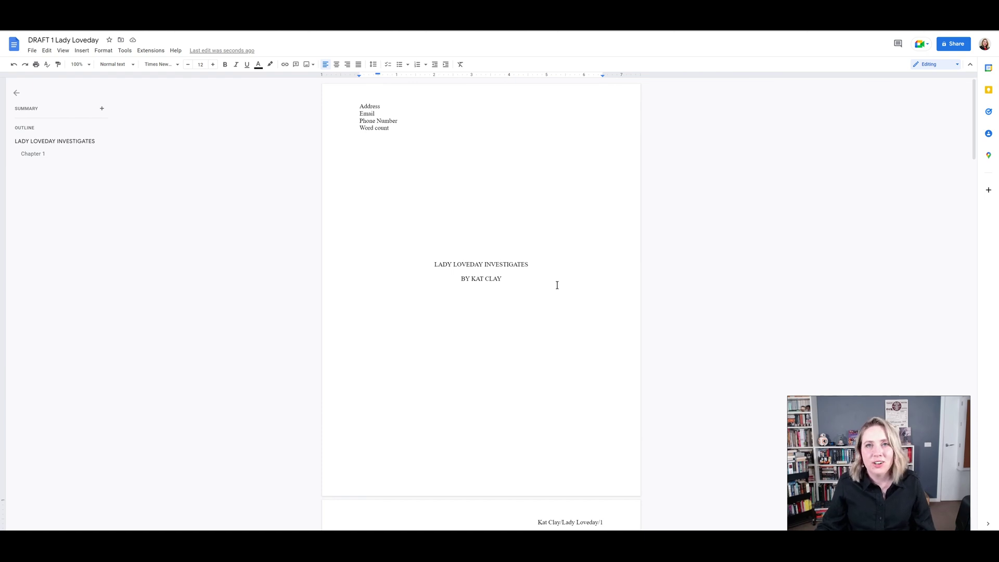
{"action": "scroll", "coordinate": [556, 276], "scroll_direction": "down", "scroll_amount": 6}
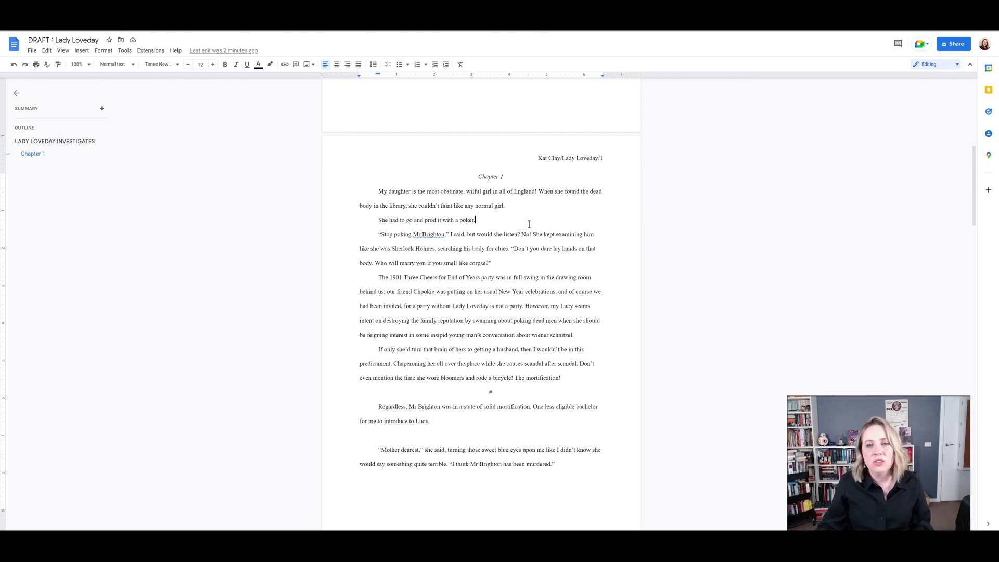
Download the manuscript in Microsoft Word (.docx) format
{"action": "left_click", "coordinate": [31, 51]}
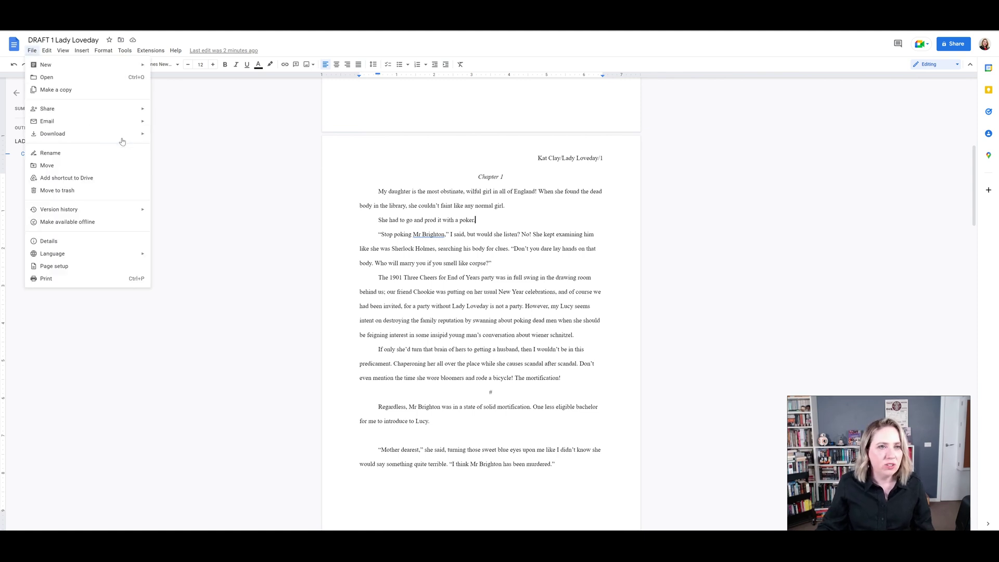
{"action": "mouse_move", "coordinate": [126, 137]}
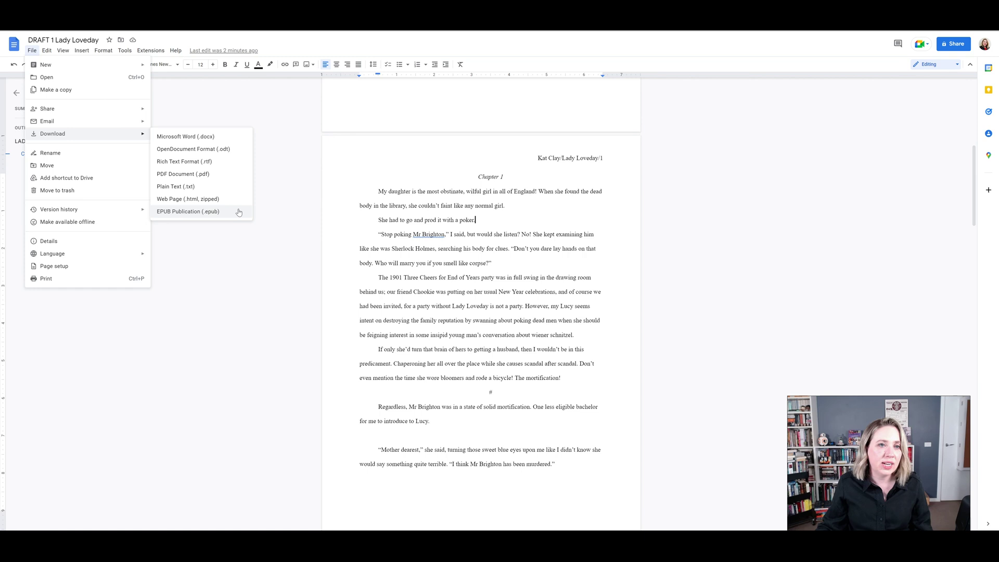
{"action": "left_click", "coordinate": [203, 141]}
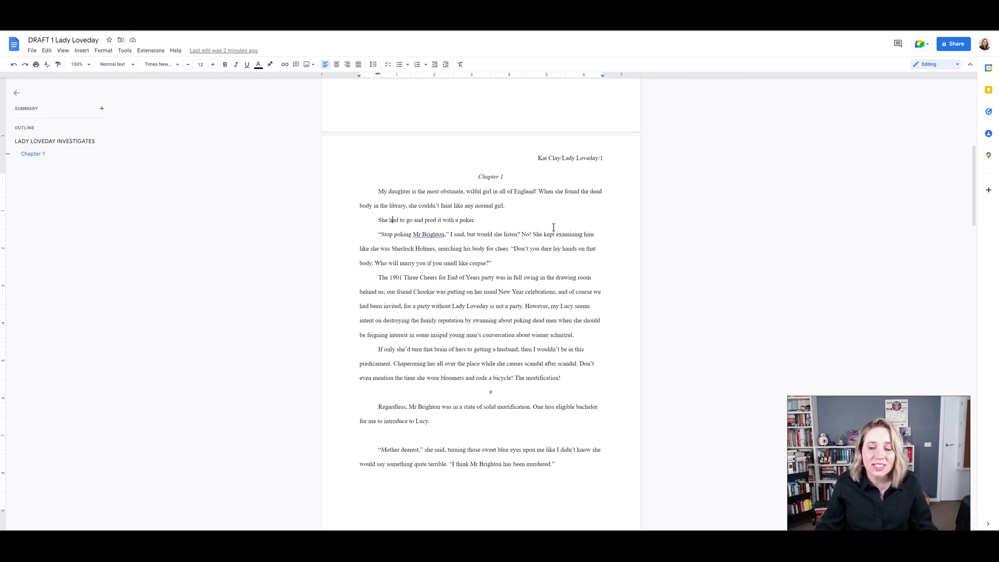